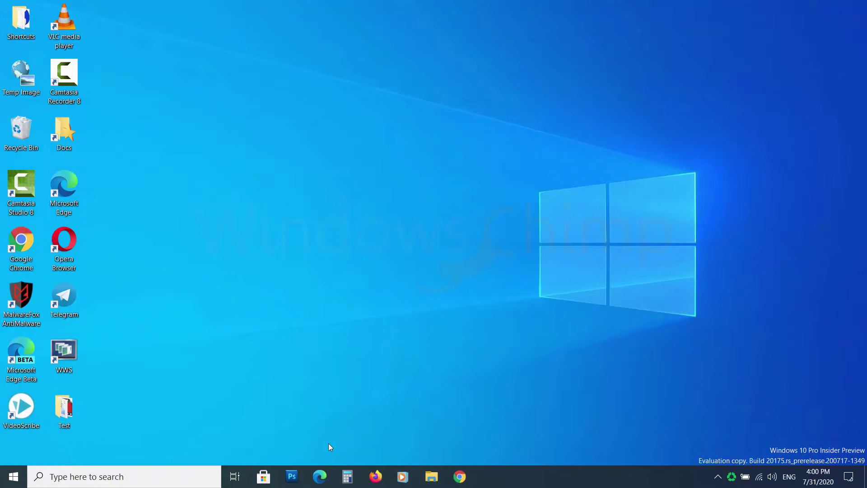
Step: Open and close Microsoft Store, refresh the desktop, then search 'region settings' and open Region
click(262, 477)
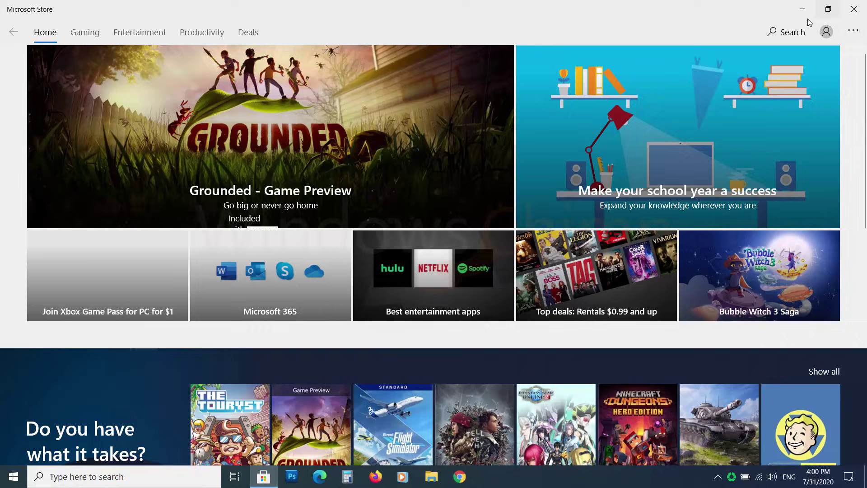
click(855, 10)
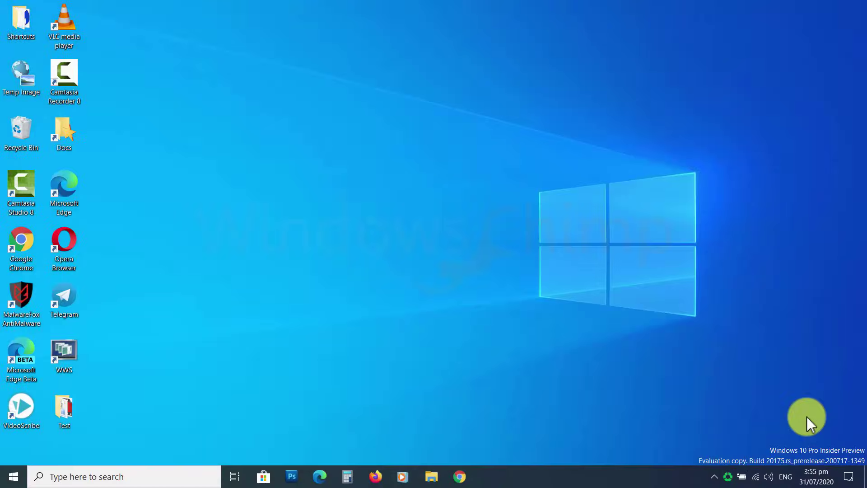
right_click(383, 206)
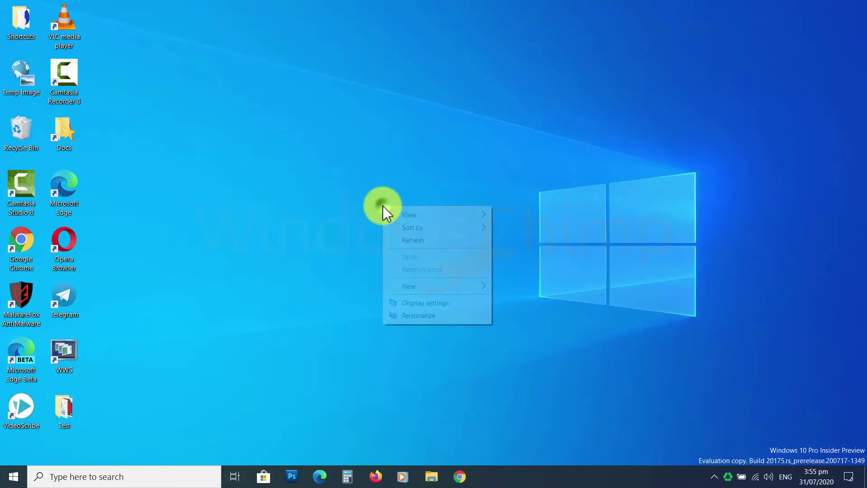
click(409, 240)
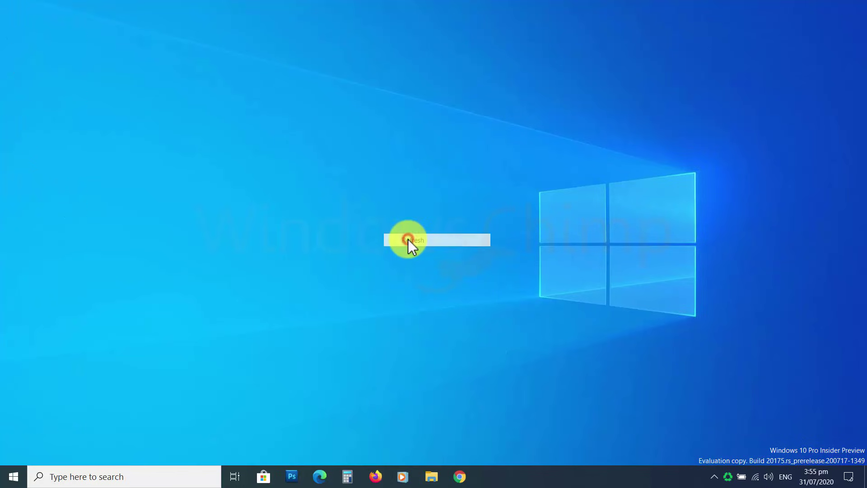
click(140, 476)
text(region set)
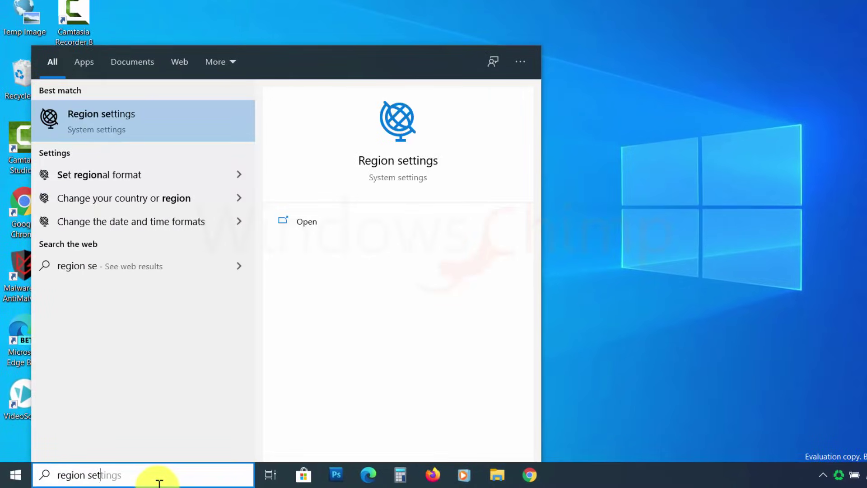
text(tings)
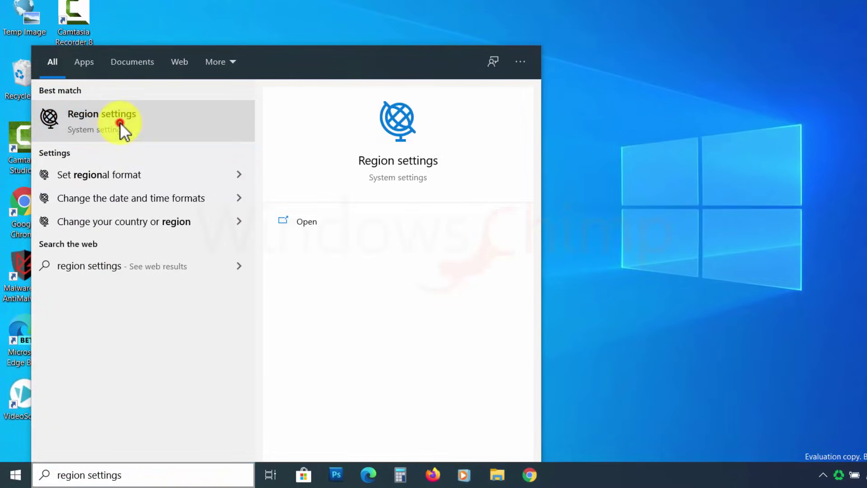
click(119, 126)
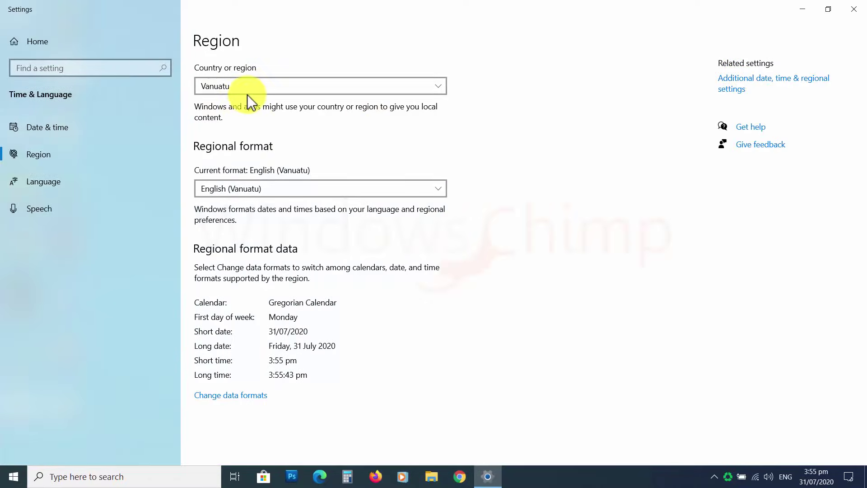
Step: Set country to United States and regional format to English (United States)
click(262, 88)
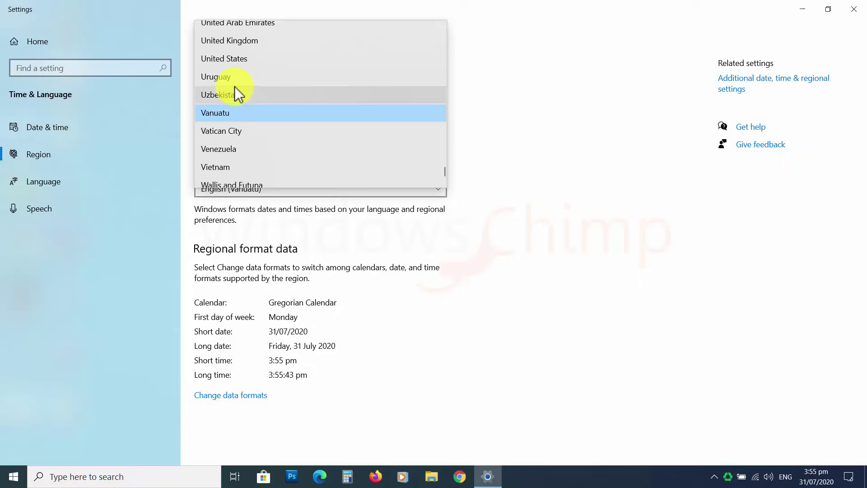
click(243, 60)
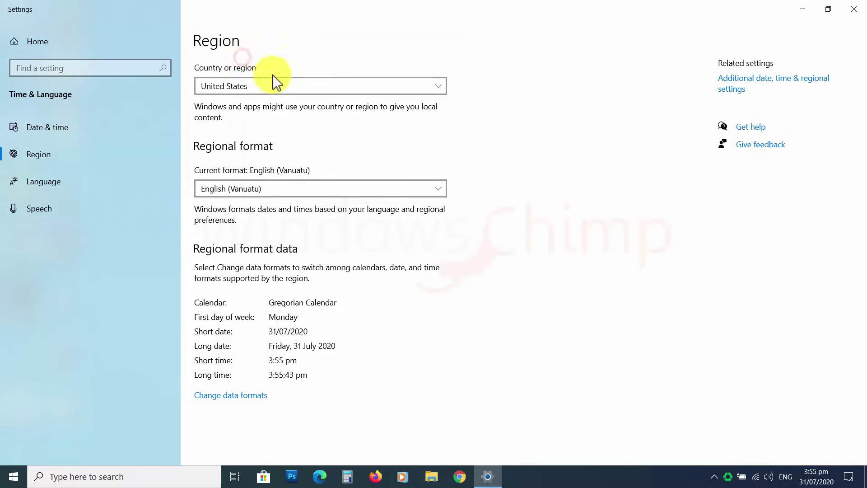
click(259, 188)
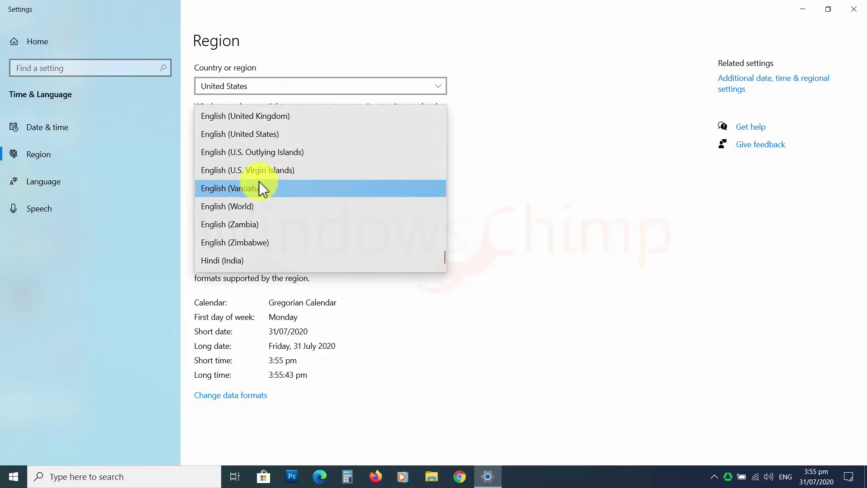
click(243, 135)
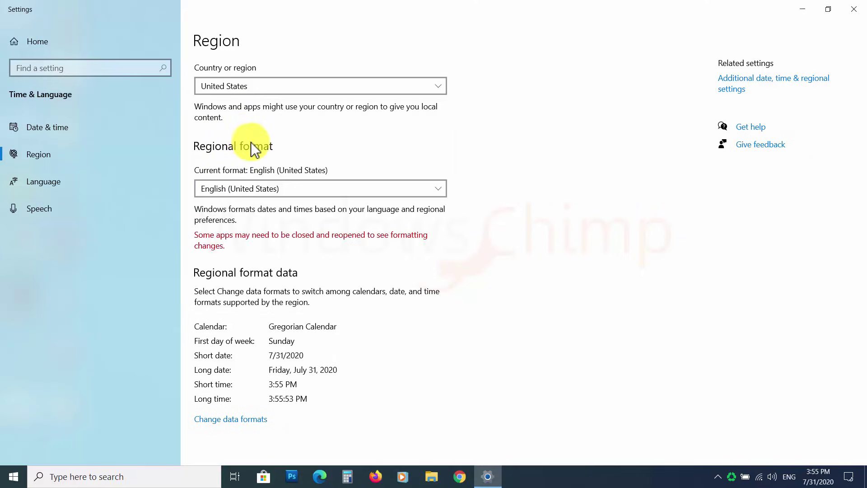
Step: Set the Windows display language to English (United States)
click(52, 186)
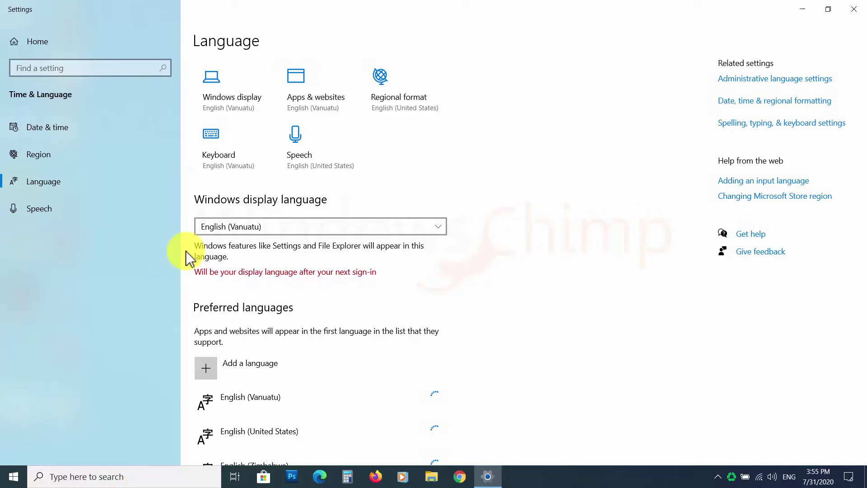
click(258, 225)
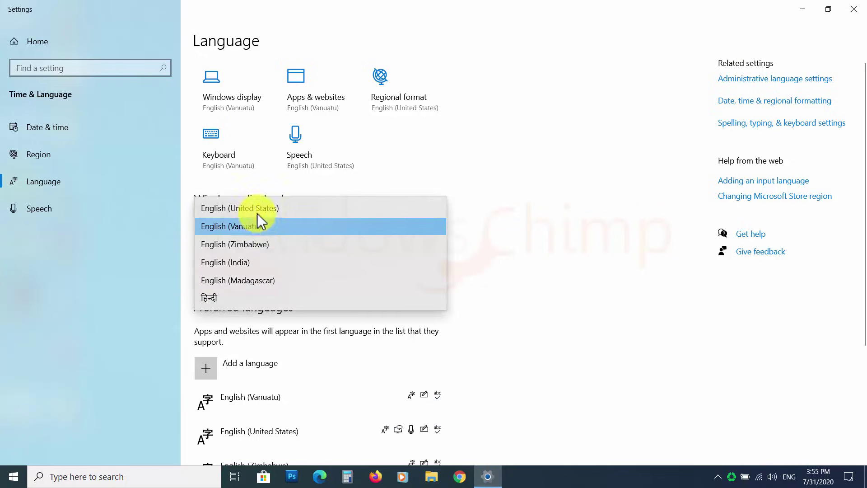
click(255, 208)
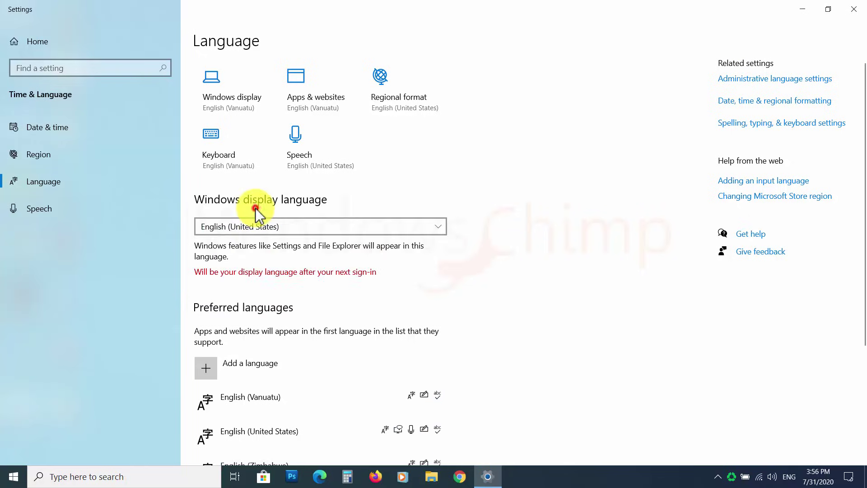
Step: Close Settings and show the Start menu power options
click(853, 9)
click(12, 476)
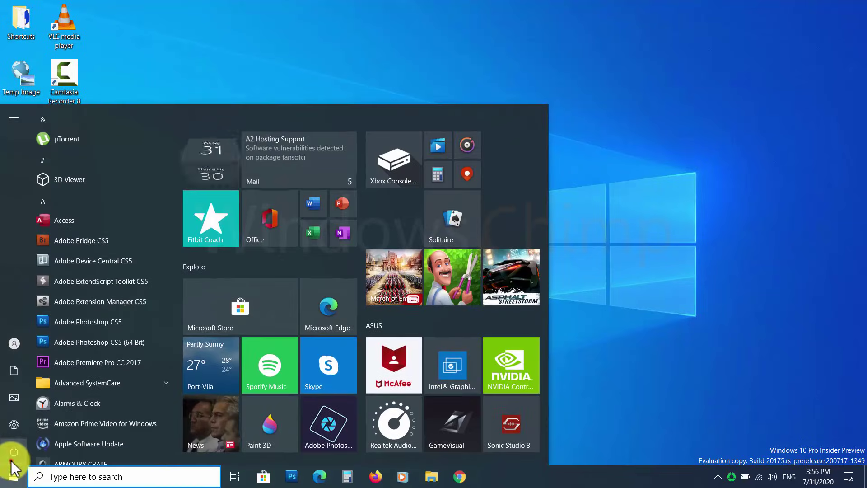
mouse_move(39, 452)
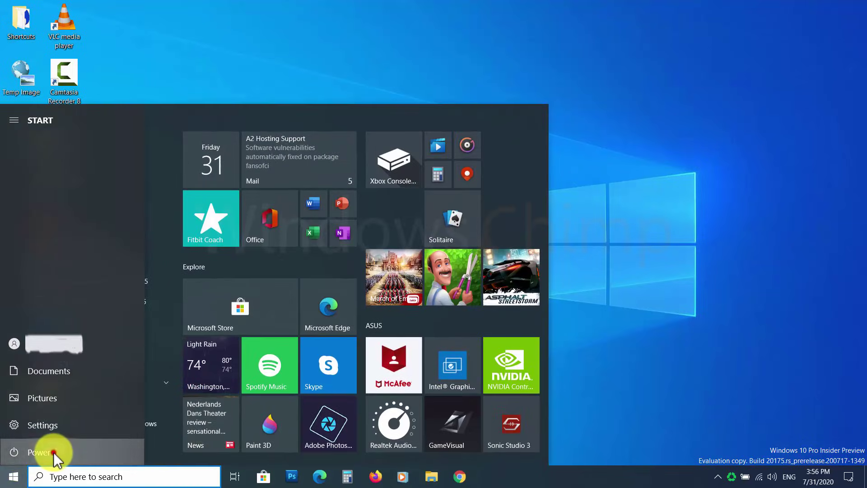
click(53, 452)
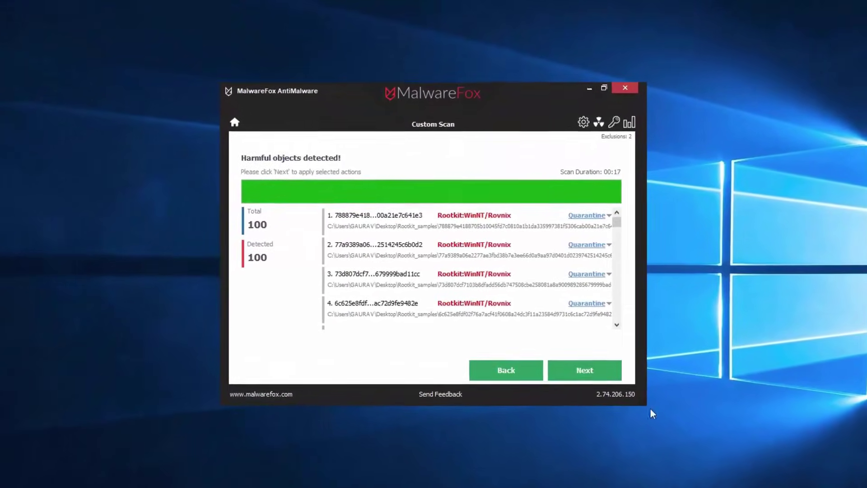
Step: Quarantine the 100 detected Rootkit:WinNT/Rovnix objects and close MalwareFox
click(660, 343)
click(627, 389)
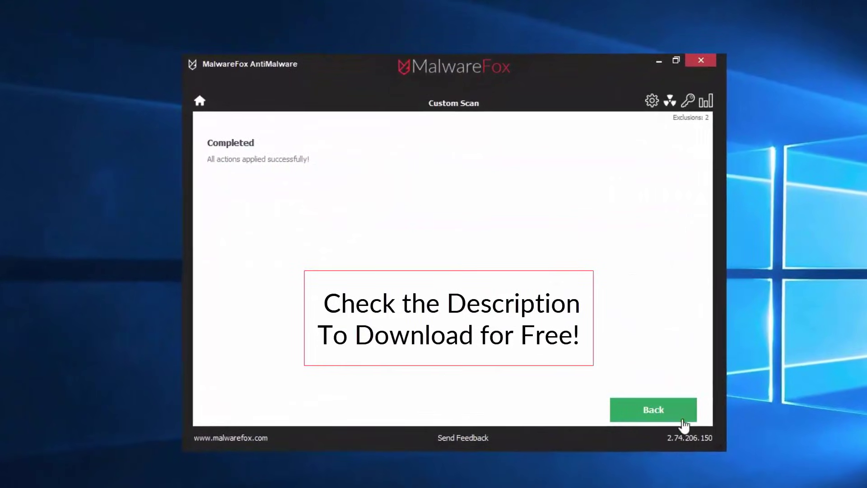
click(682, 418)
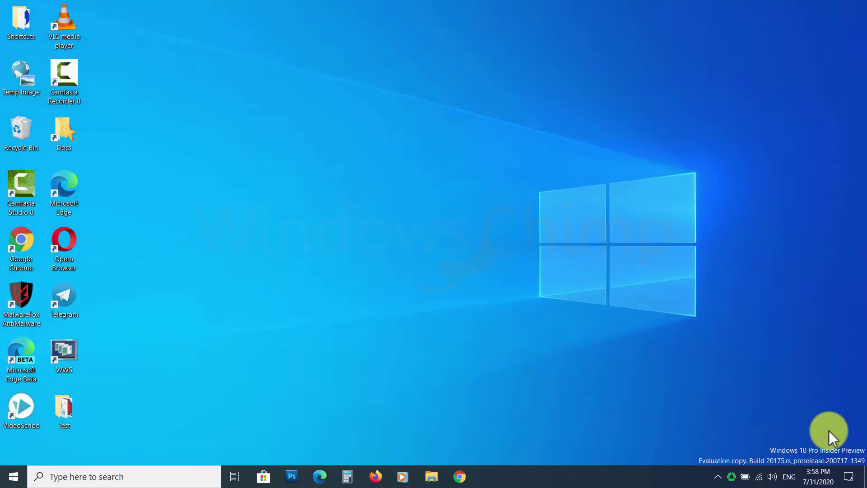
Step: Refresh the desktop, then search 'wsreset' and run it to reset the Store cache
right_click(406, 228)
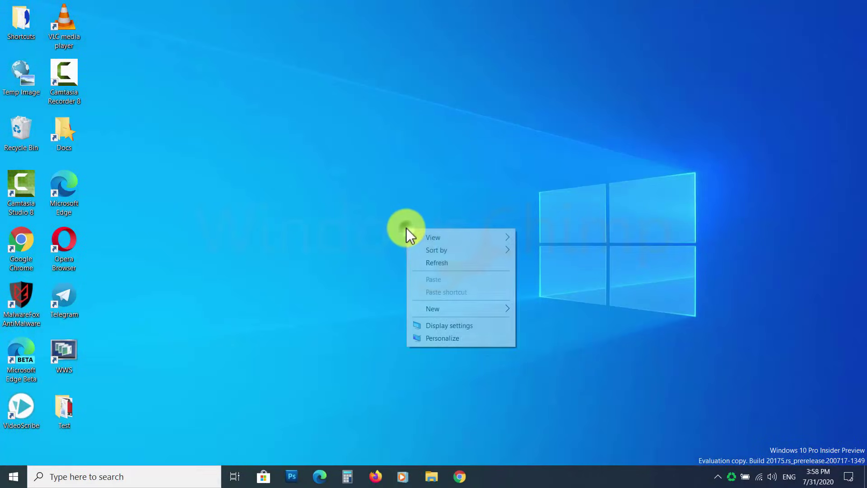
click(426, 263)
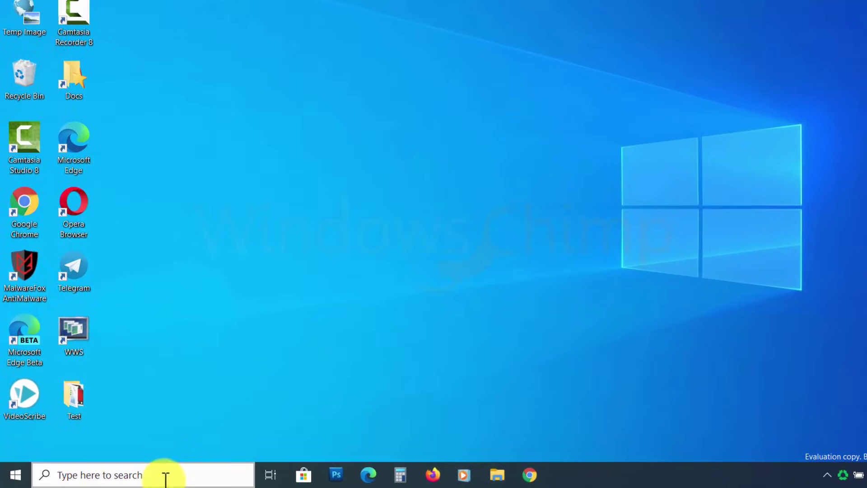
click(165, 474)
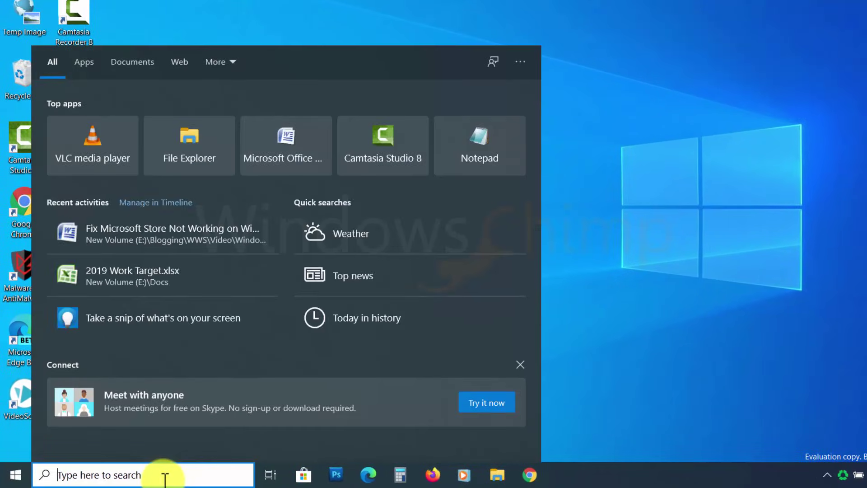
text(wsreset)
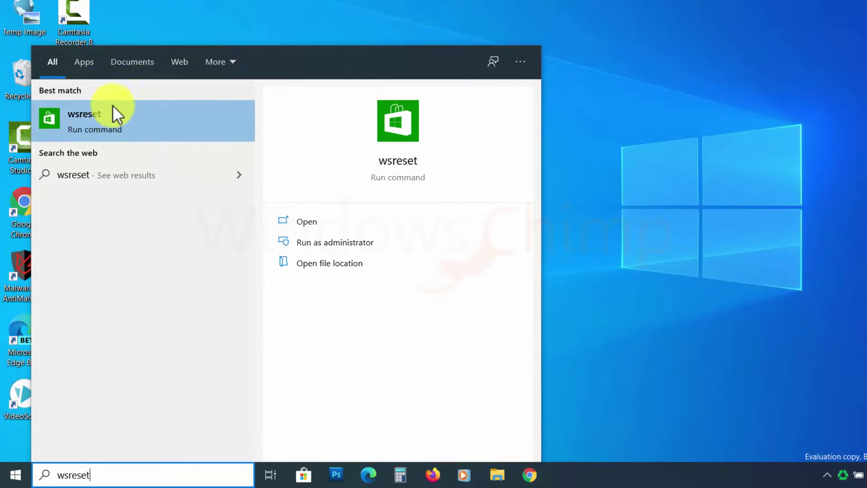
click(153, 123)
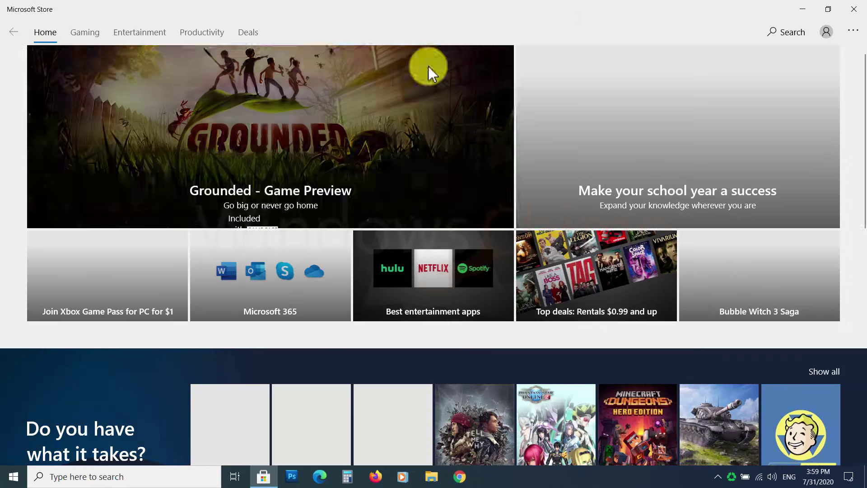
Step: Close the Store, restart the PC from Start > Power, and relaunch Microsoft Store
click(854, 13)
click(12, 476)
click(12, 452)
click(33, 424)
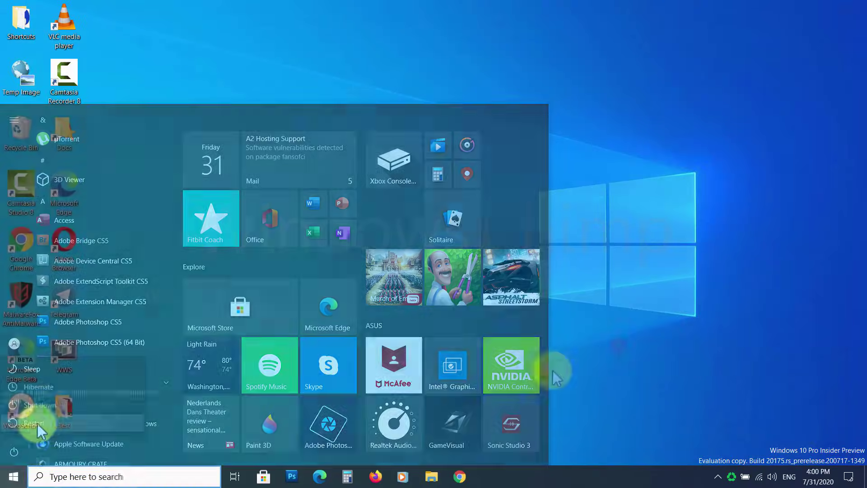
click(263, 476)
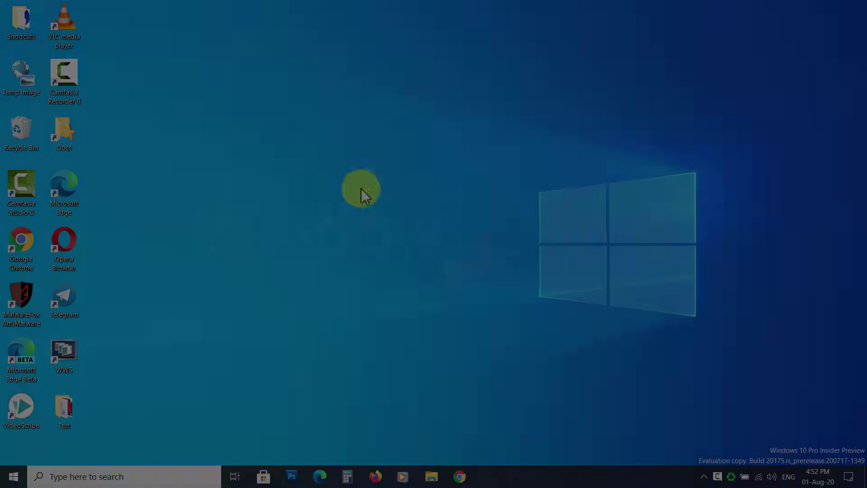
Step: Refresh the desktop and open Settings from the Start menu gear icon
right_click(359, 185)
click(392, 219)
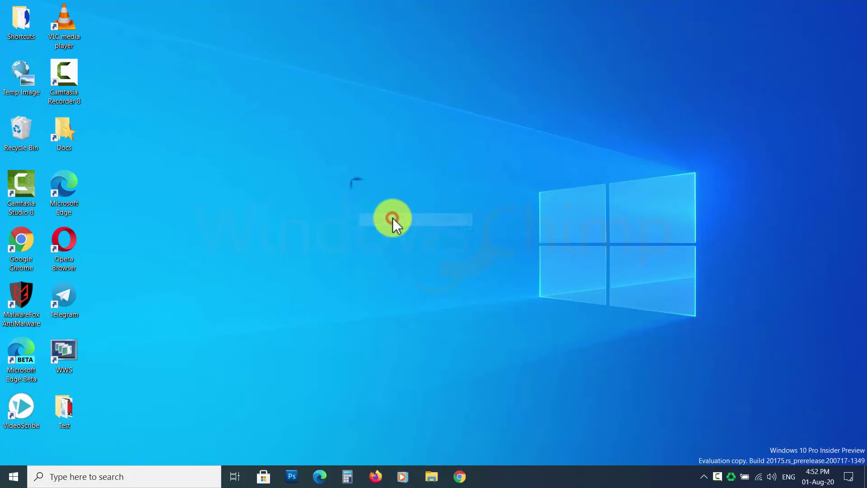
click(14, 476)
click(15, 426)
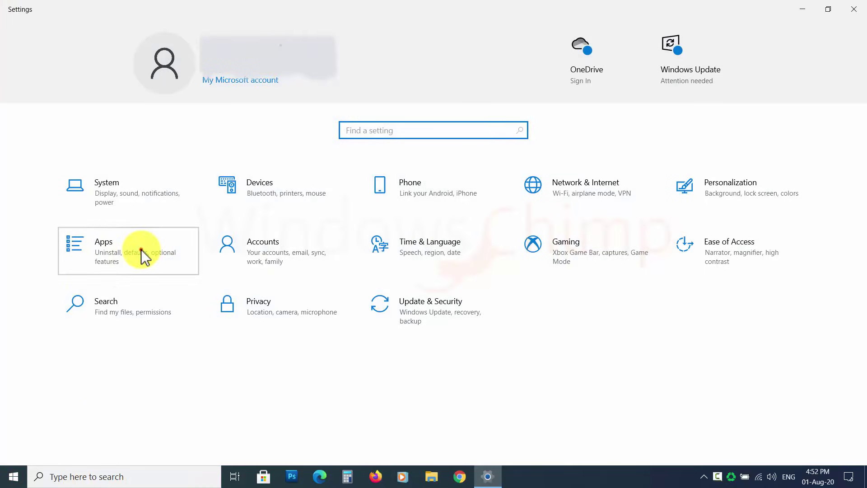
Step: Filter Apps & features for 'Microsoft Store' and open its Advanced options
click(141, 250)
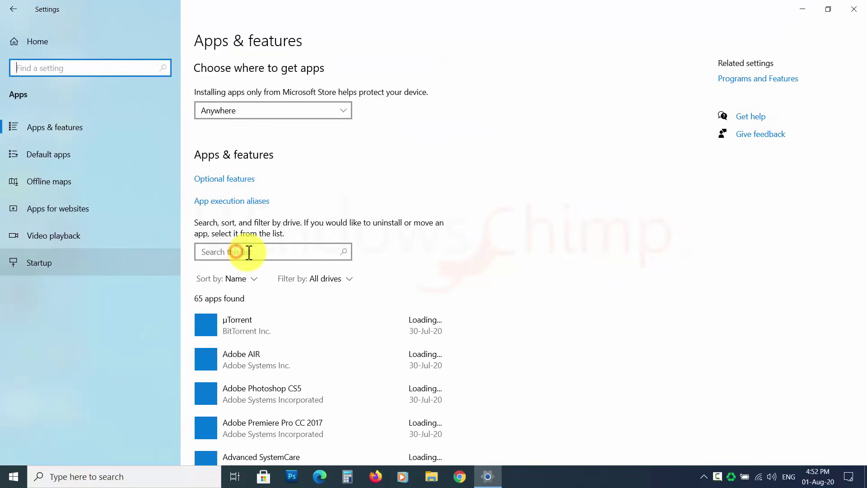
click(248, 252)
text(Microsoft )
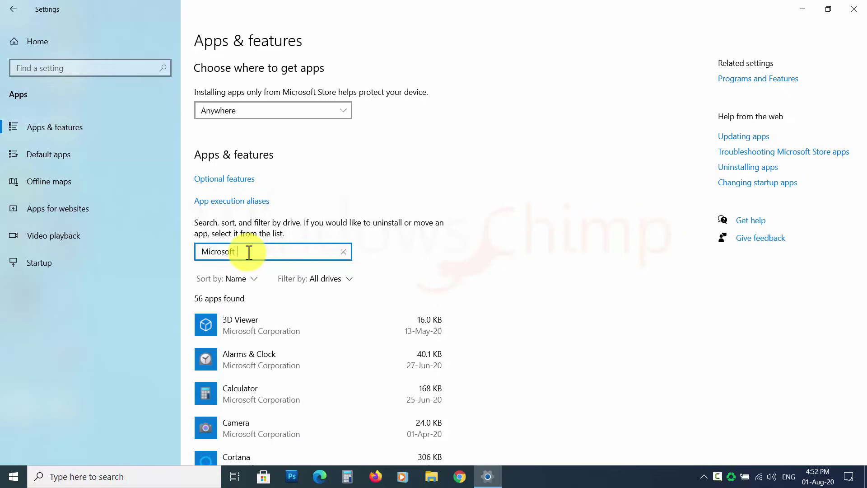
text(Store)
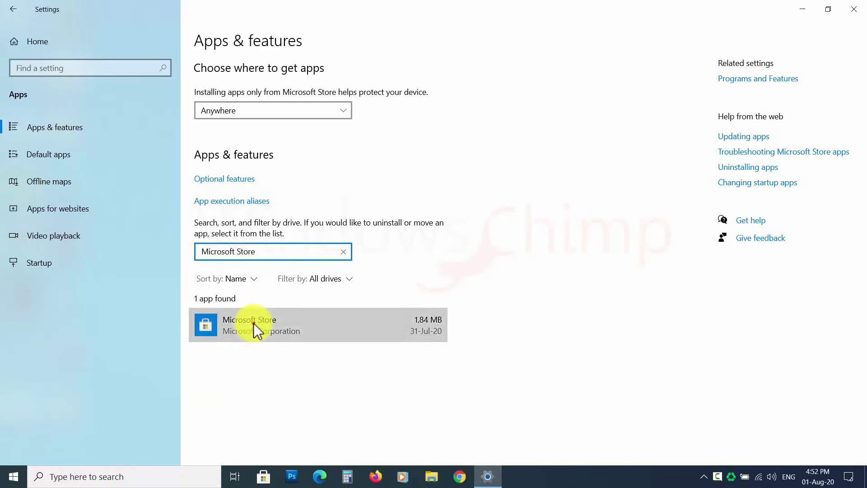
click(253, 326)
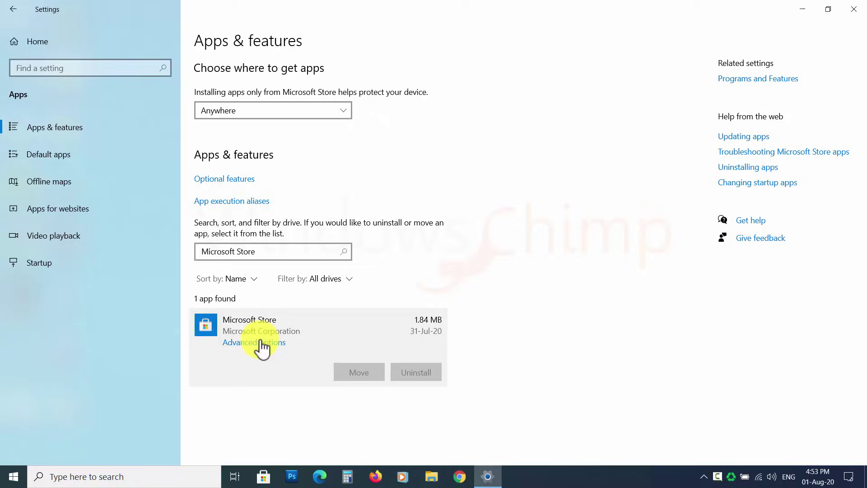
click(264, 344)
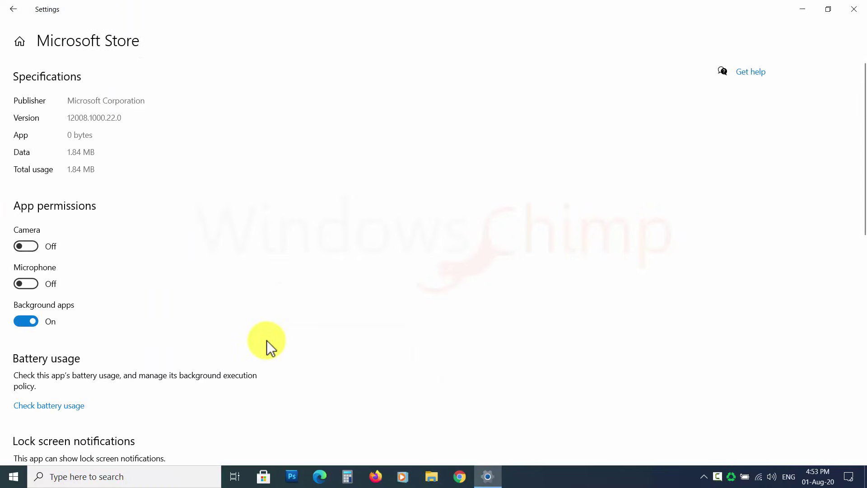
scroll(238, 315, down, 10)
Step: Reset the Microsoft Store app and confirm wiping its data
click(46, 230)
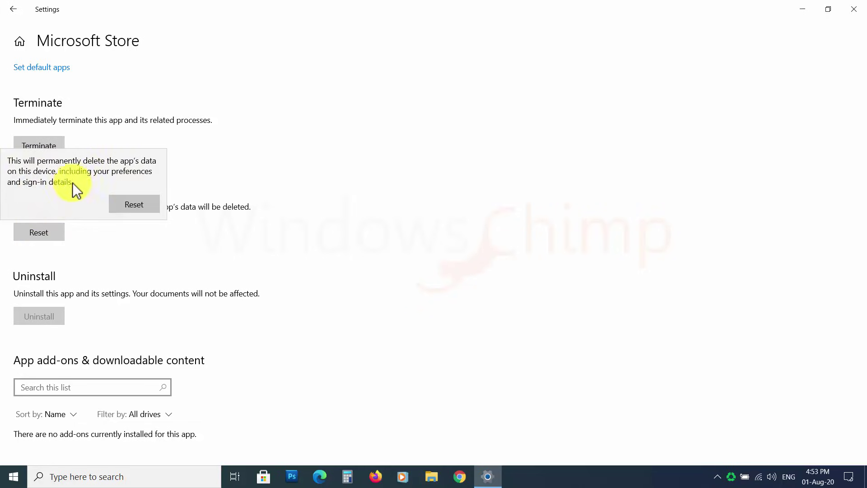
click(140, 203)
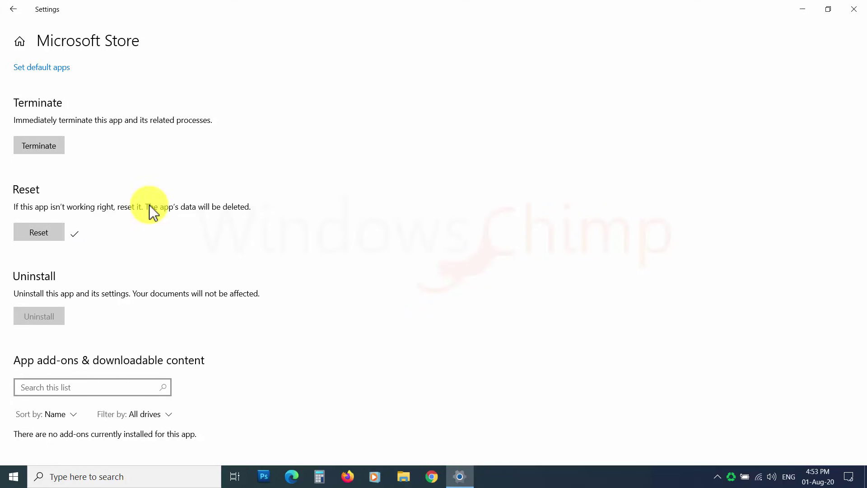
Step: Close Settings and restart the PC from the Start menu power button
click(854, 10)
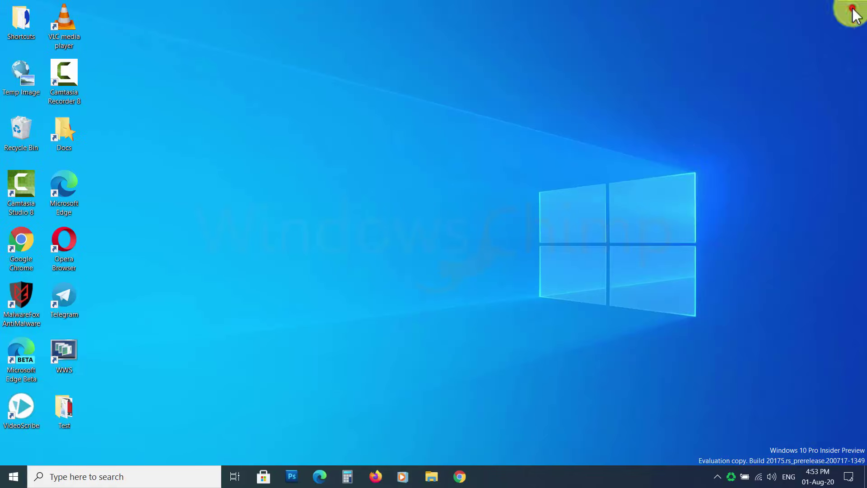
click(11, 480)
click(14, 451)
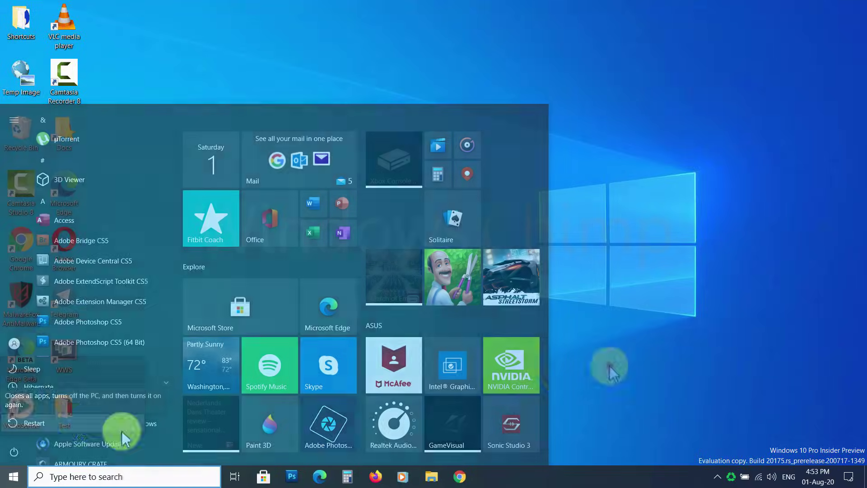
click(580, 14)
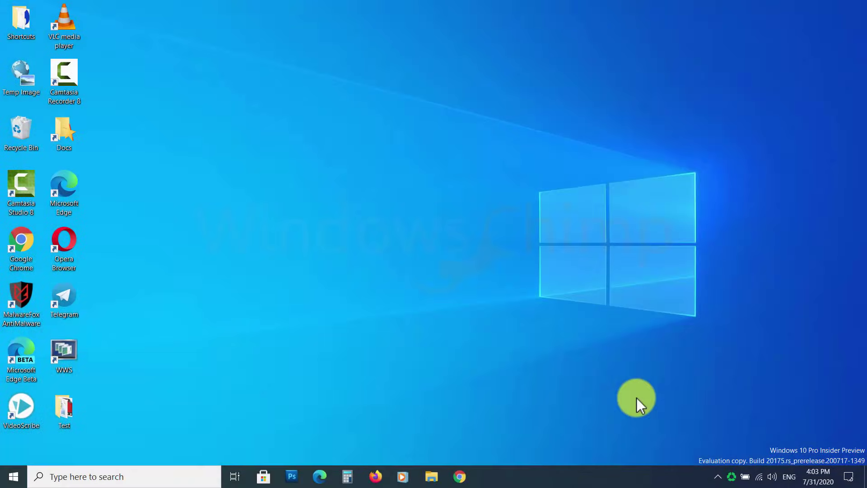
Step: Refresh the desktop and launch Windows PowerShell (Admin) from the Win+X menu
right_click(418, 217)
click(437, 250)
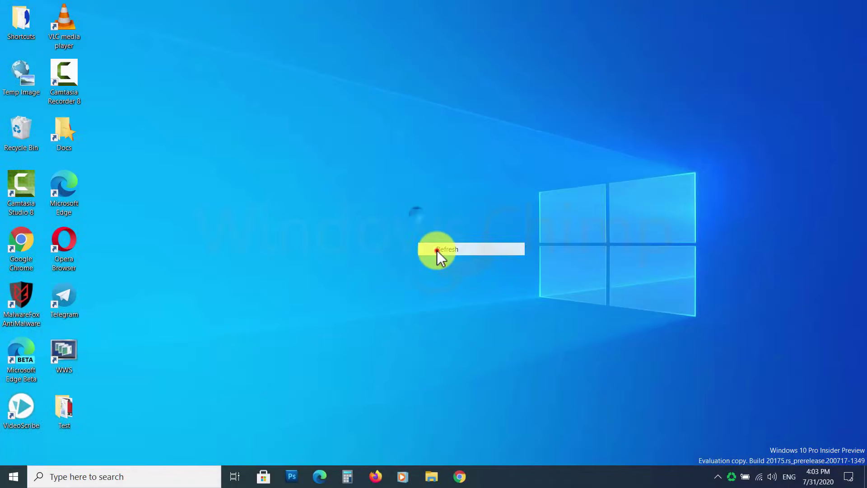
right_click(12, 479)
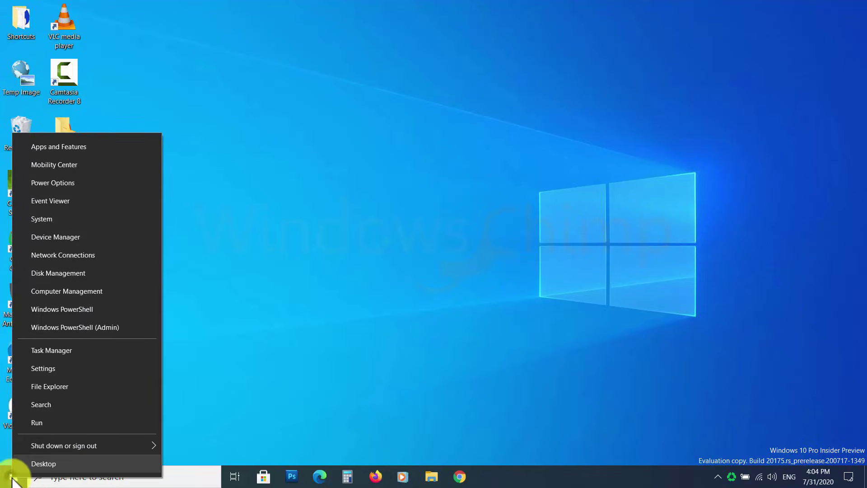
click(328, 353)
key(super+x)
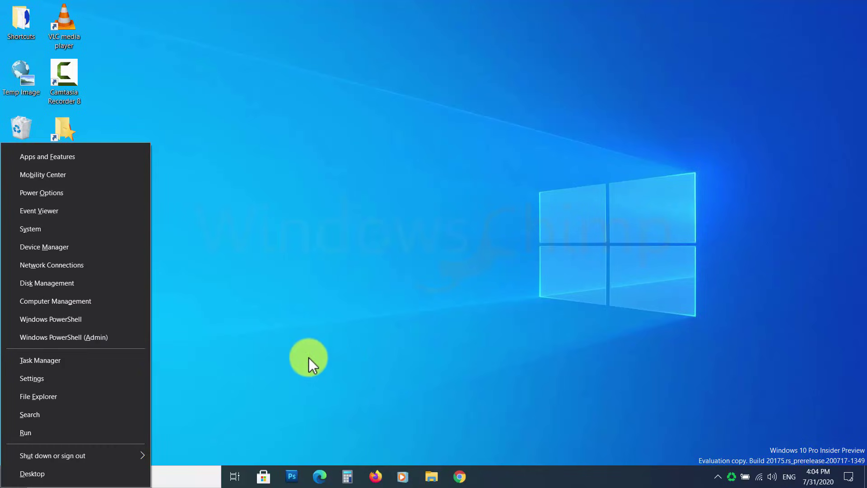
click(89, 339)
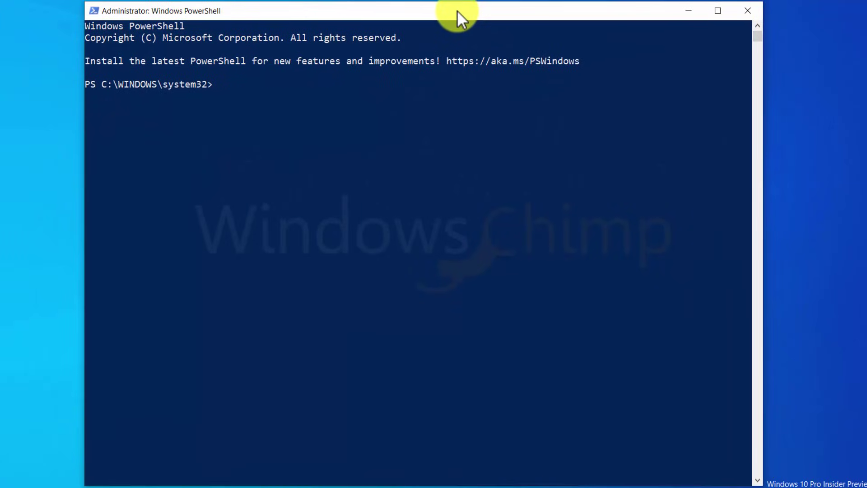
Step: Clear the prompt and paste 'Get-Appxpackage -Allusers' via the console's Edit menu
click(473, 15)
text(Get-Appxpackage -Allusers)
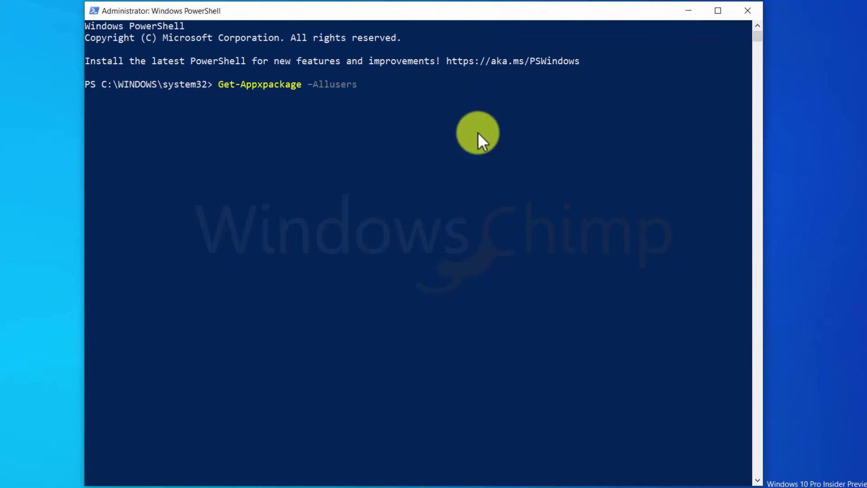
key(Escape)
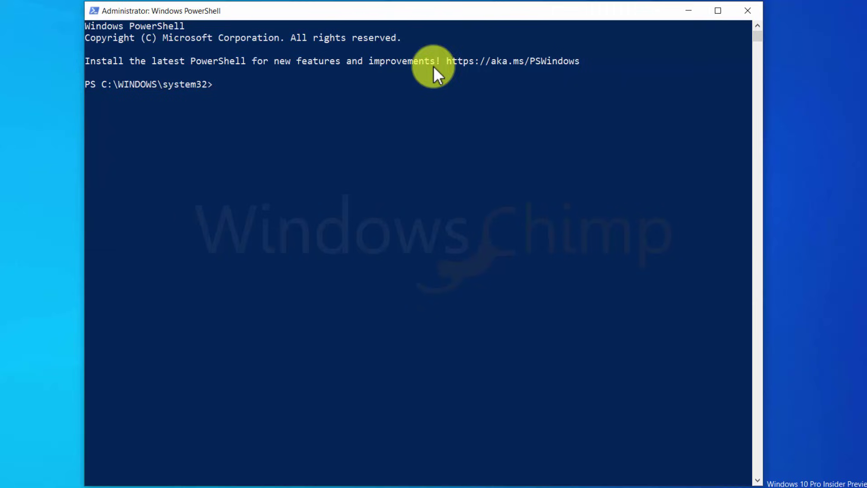
right_click(381, 12)
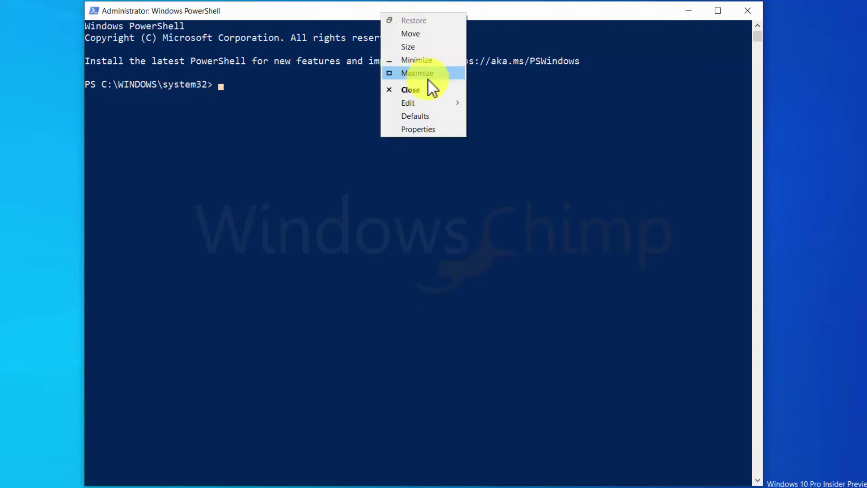
click(437, 101)
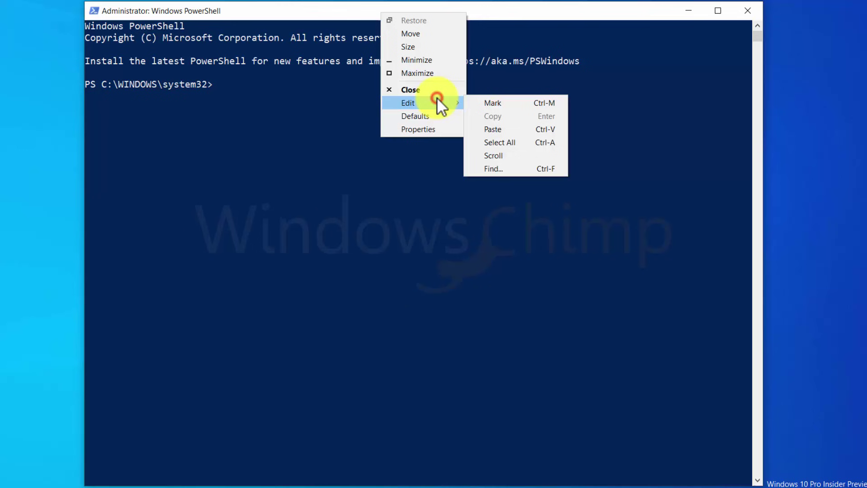
click(505, 130)
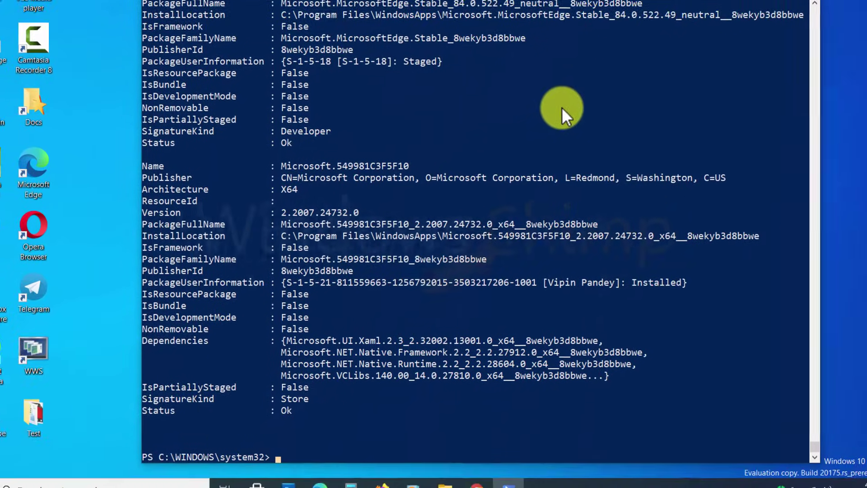
Step: Launch Notepad from Run and paste in the Add-AppxPackage -register command template
key(super+r)
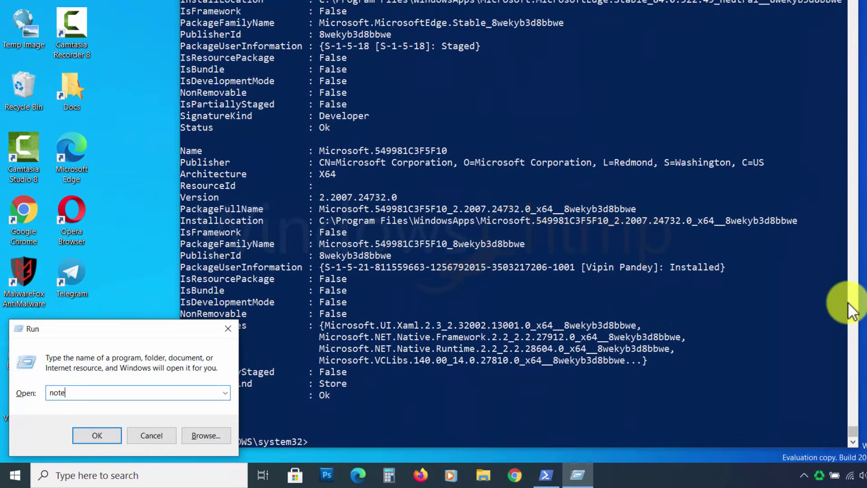
key(Return)
key(ctrl+v)
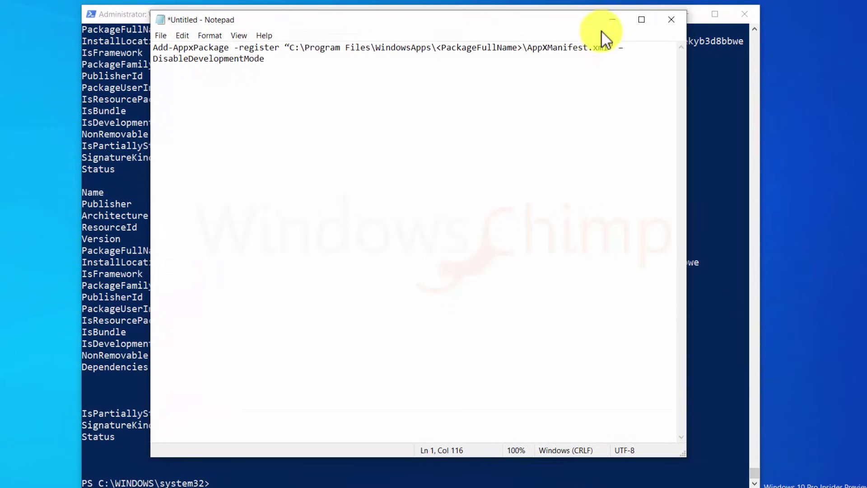
click(614, 17)
right_click(346, 13)
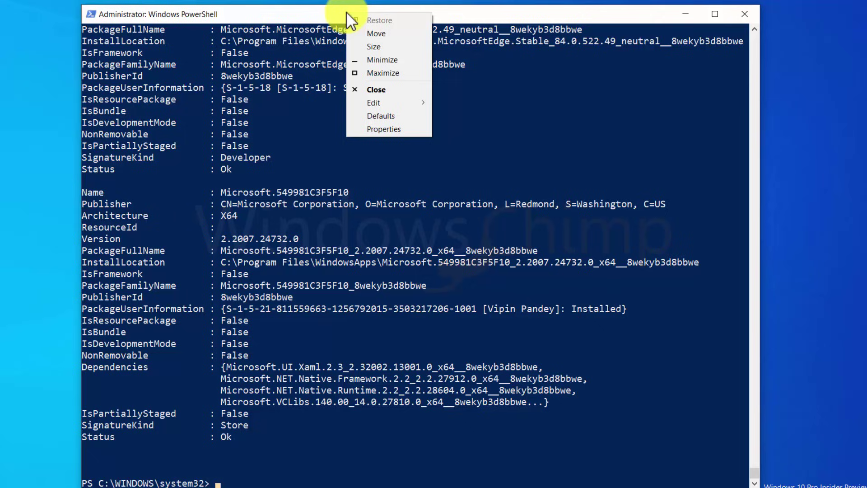
Step: Use the console's Find to locate Microsoft.WindowsStore in the package list
click(392, 101)
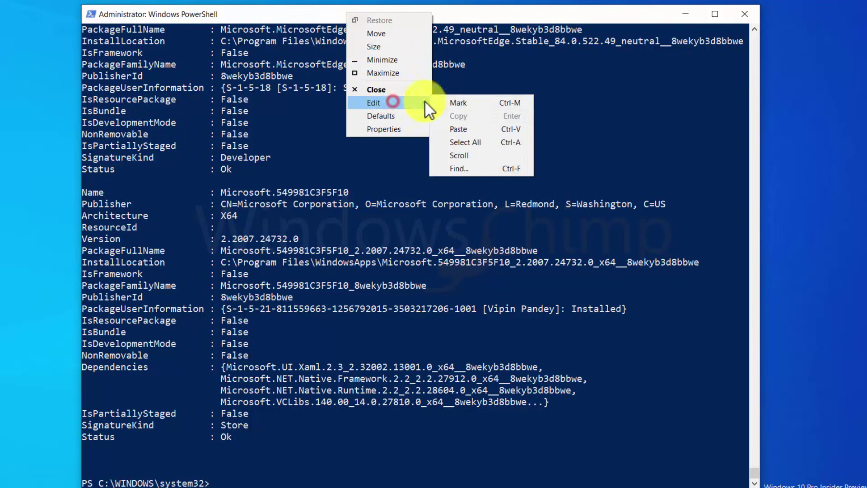
click(466, 166)
text(Microsoft.Wi)
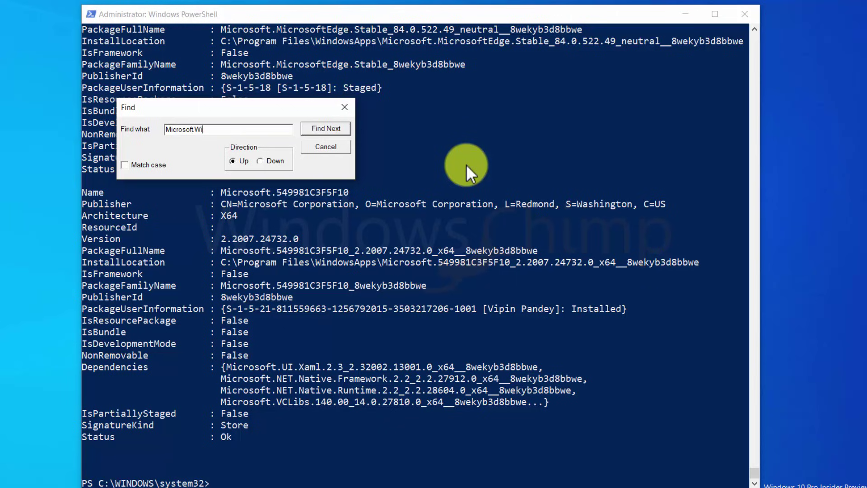
text(ndowsStore)
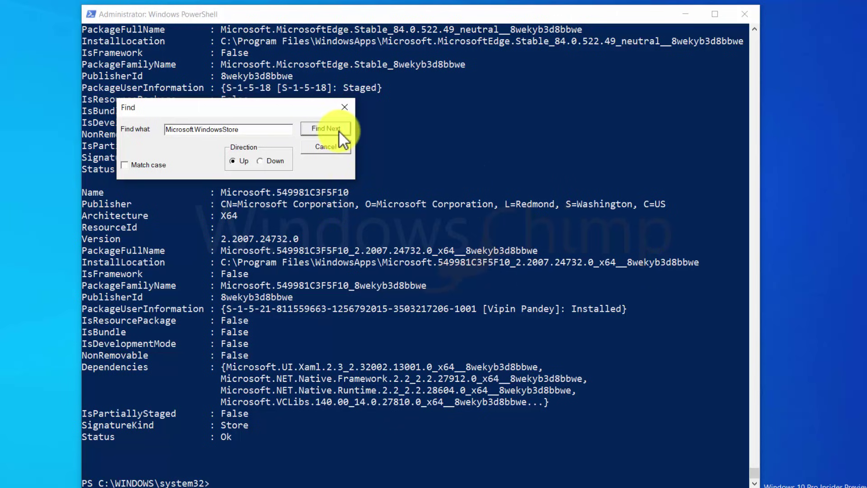
click(338, 130)
click(338, 130)
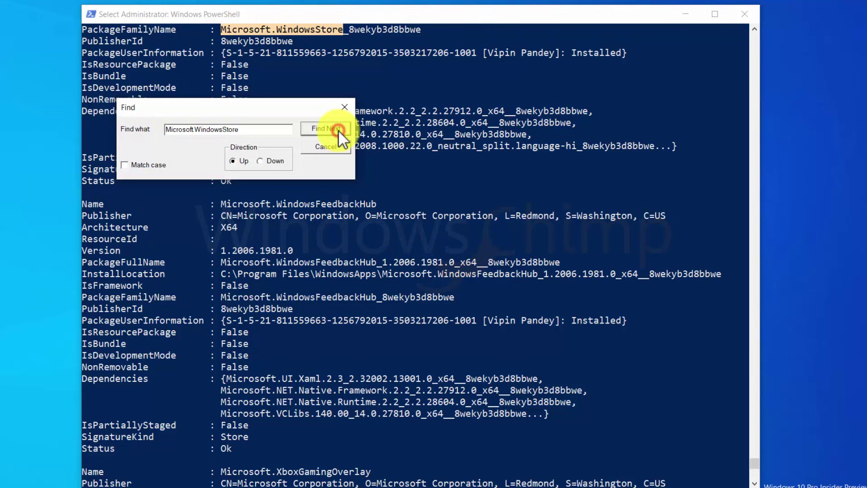
scroll(432, 167, up, 1)
scroll(362, 119, up, 1)
scroll(362, 119, up, 2)
click(345, 108)
scroll(293, 150, up, 2)
Step: Copy the Store package's PackageFullName and bring the Notepad command back
click(222, 206)
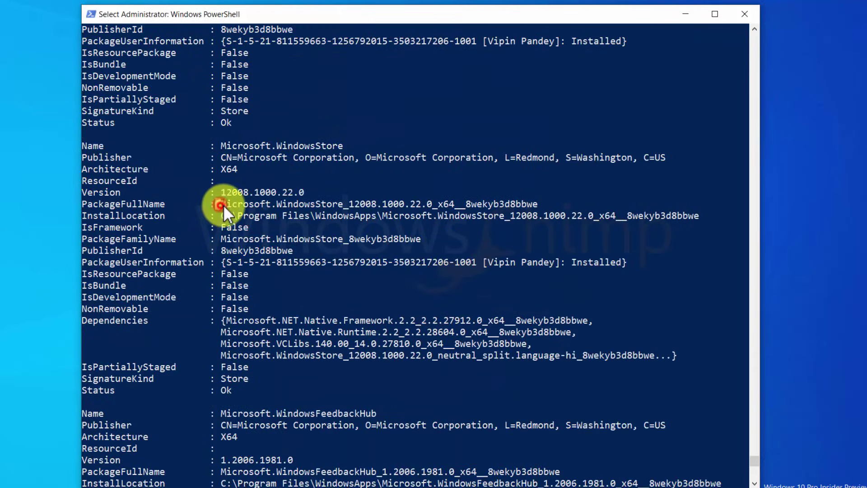
drag(221, 203, 537, 205)
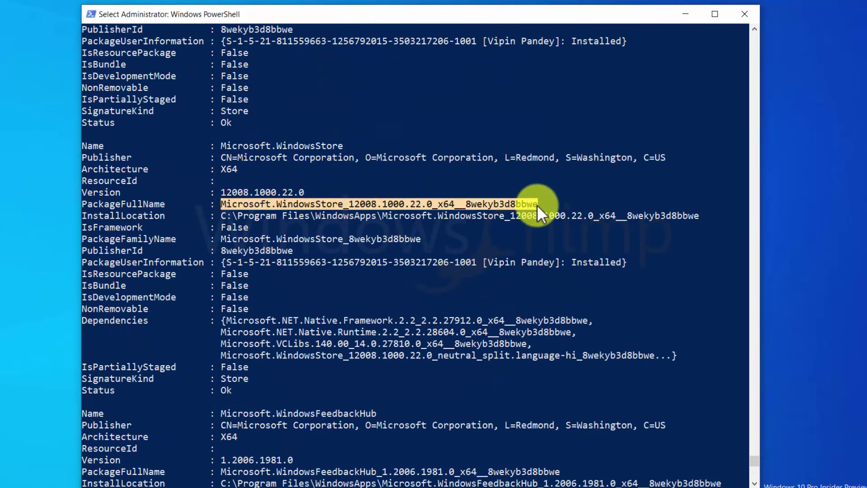
right_click(494, 211)
click(468, 483)
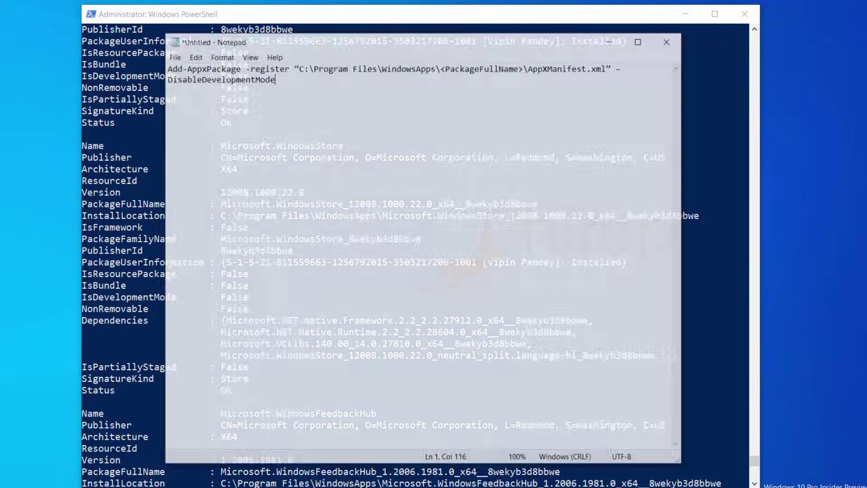
Step: Replace the <PackageFullName> placeholder with the copied Microsoft.WindowsStore package name
click(246, 49)
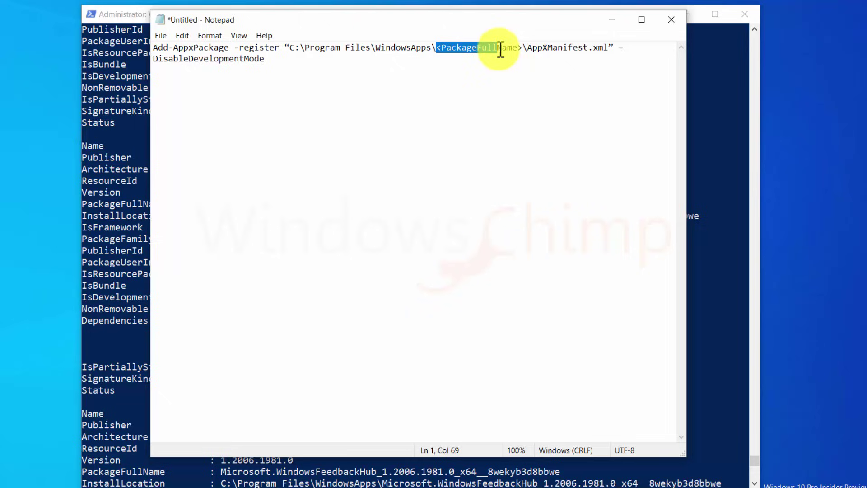
drag(437, 48, 523, 48)
key(ctrl+v)
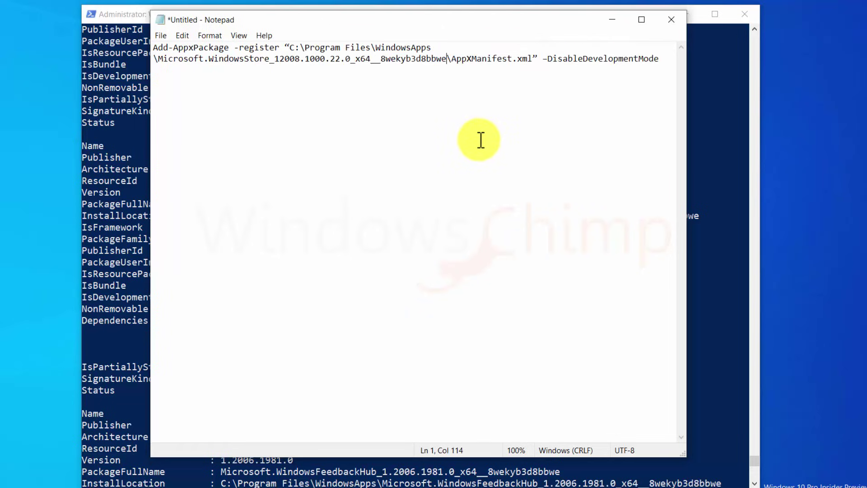
key(Home)
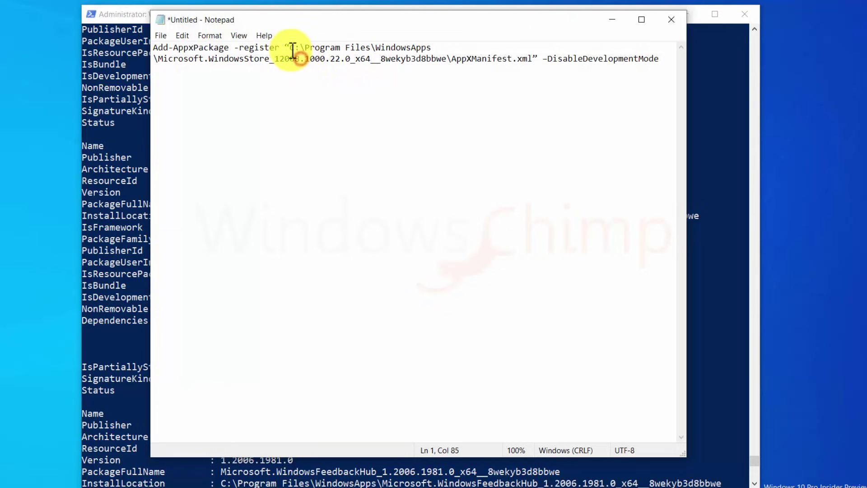
text(D)
text(E)
Step: Correct the path's drive letter to C and copy the whole command
click(300, 57)
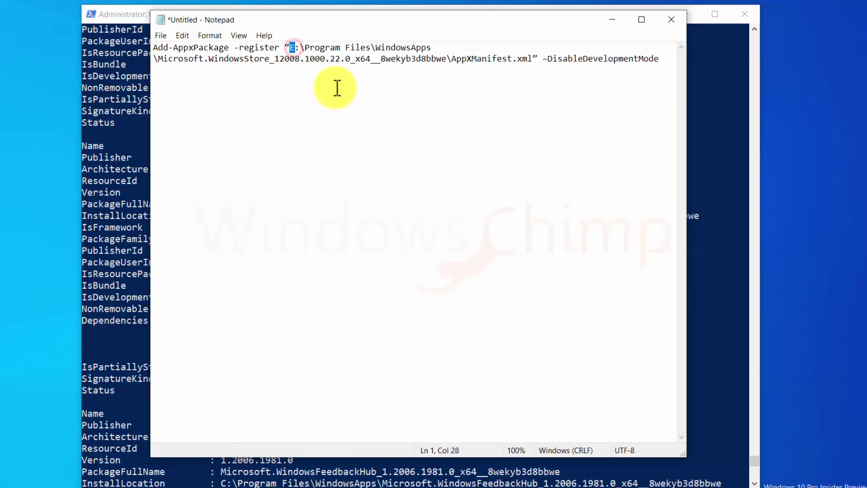
text(C)
click(329, 57)
key(ctrl+a)
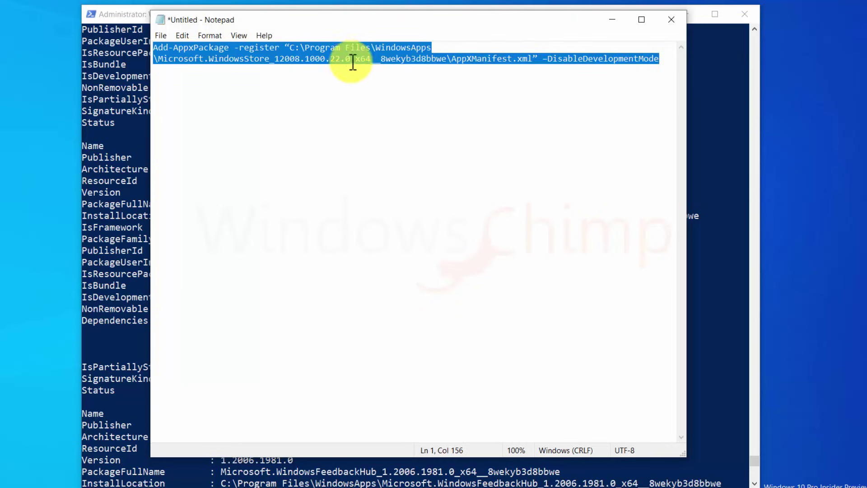
right_click(339, 45)
click(372, 93)
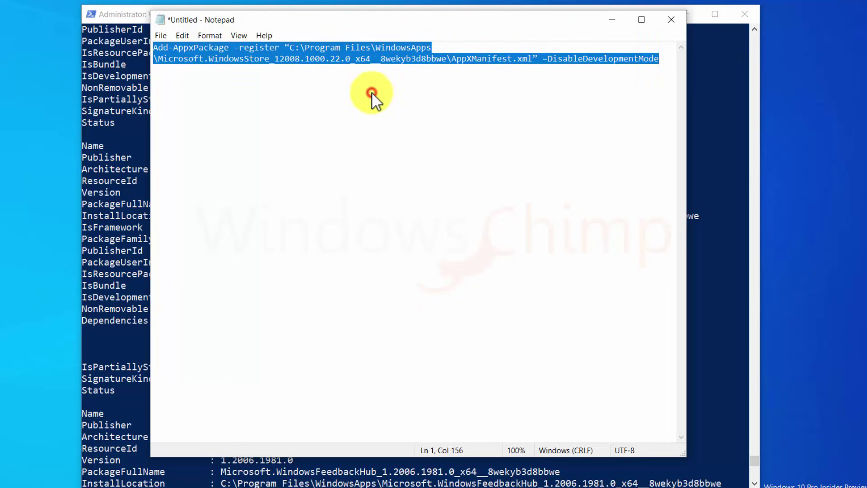
click(611, 19)
scroll(338, 305, down, 10)
Step: Run the pasted Microsoft Store Add-AppxPackage register command, then close PowerShell
right_click(316, 389)
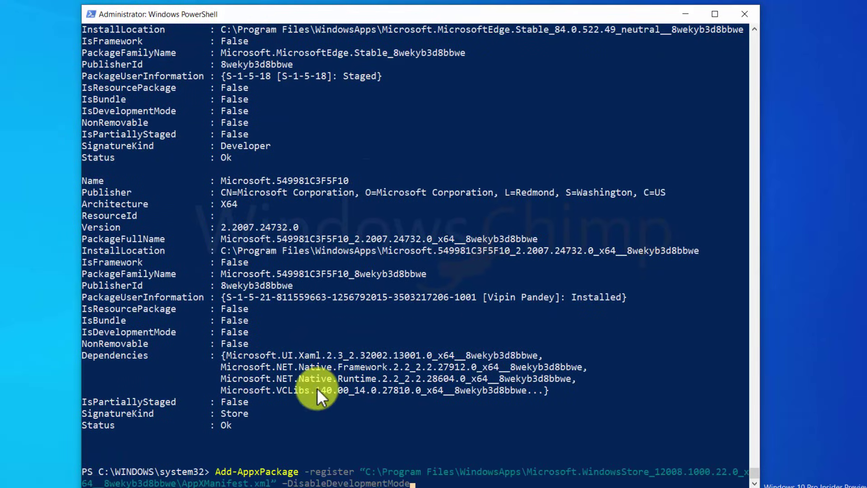
key(Return)
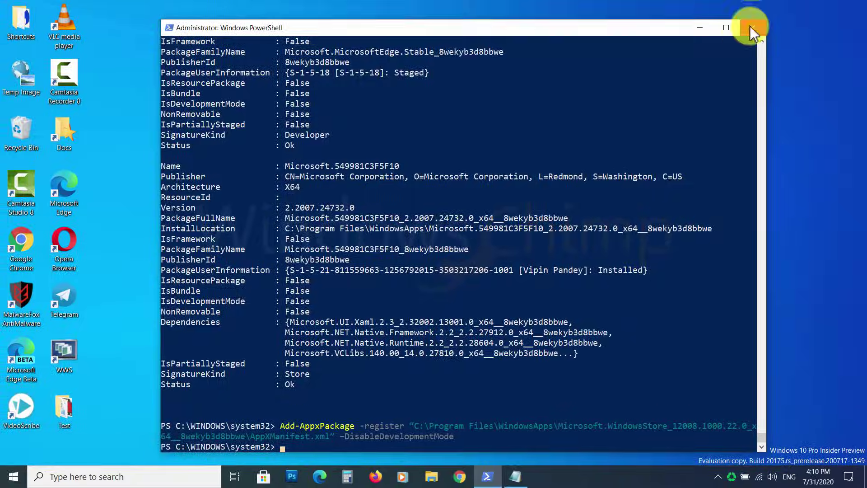
click(748, 24)
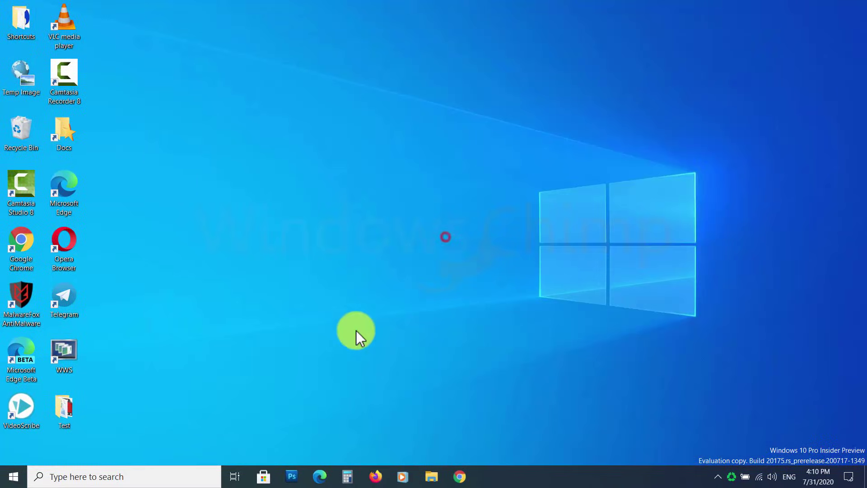
Step: Choose Restart from the Start menu's Power button
click(14, 477)
click(14, 451)
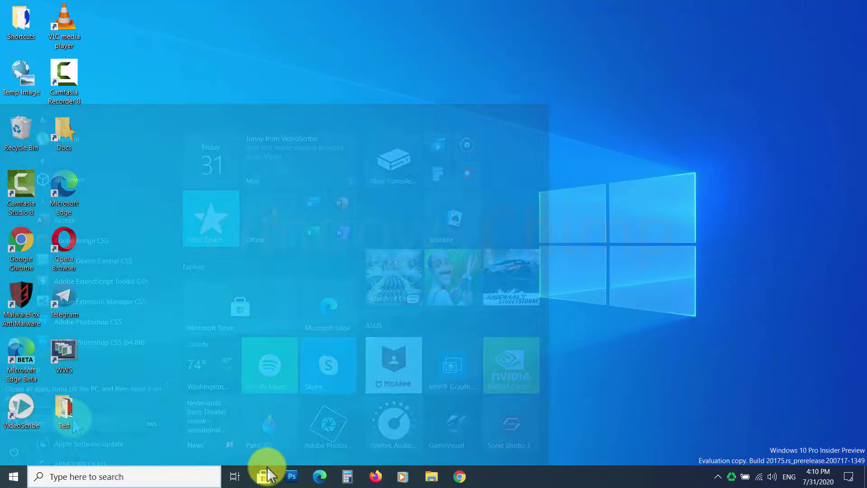
click(263, 476)
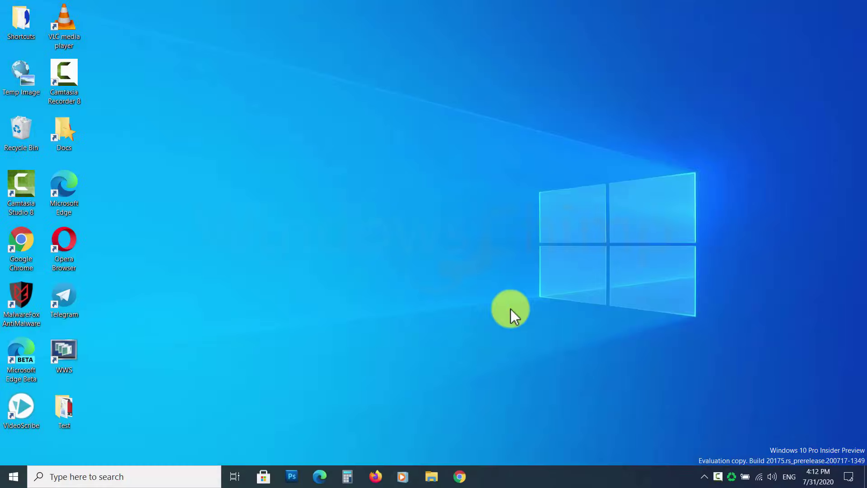
Step: Refresh the desktop, open Windows PowerShell (Admin) from Start's right-click menu, move it right
right_click(494, 253)
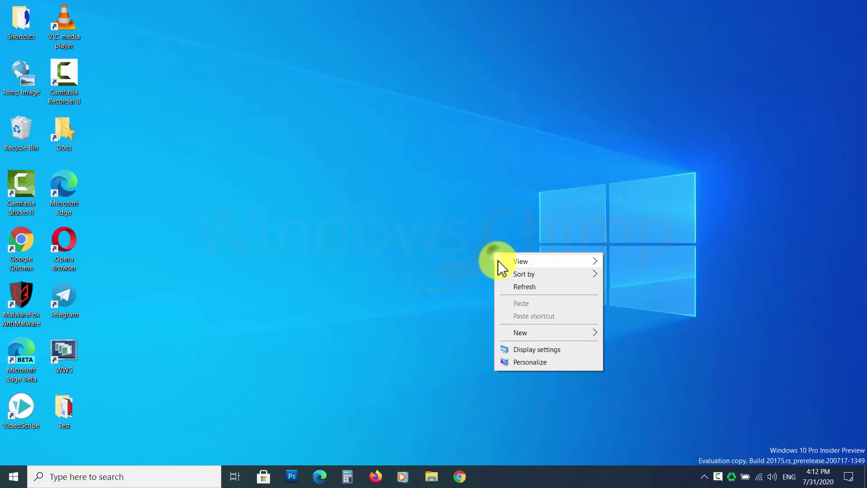
click(509, 284)
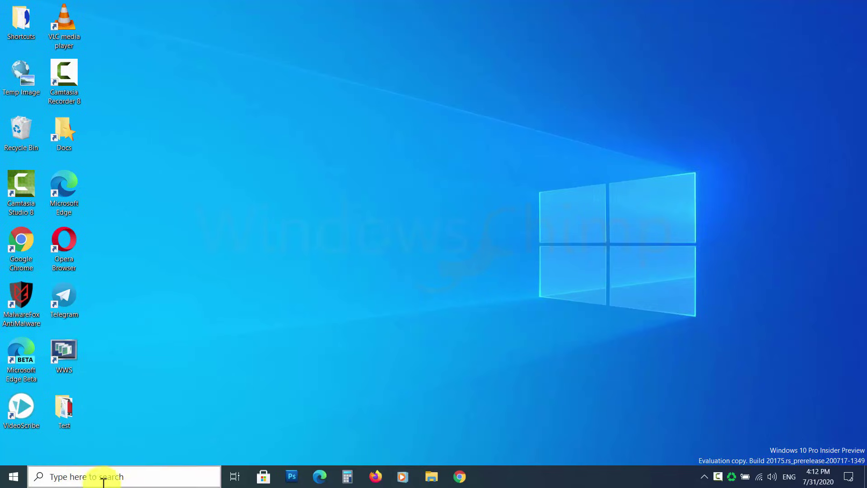
right_click(11, 480)
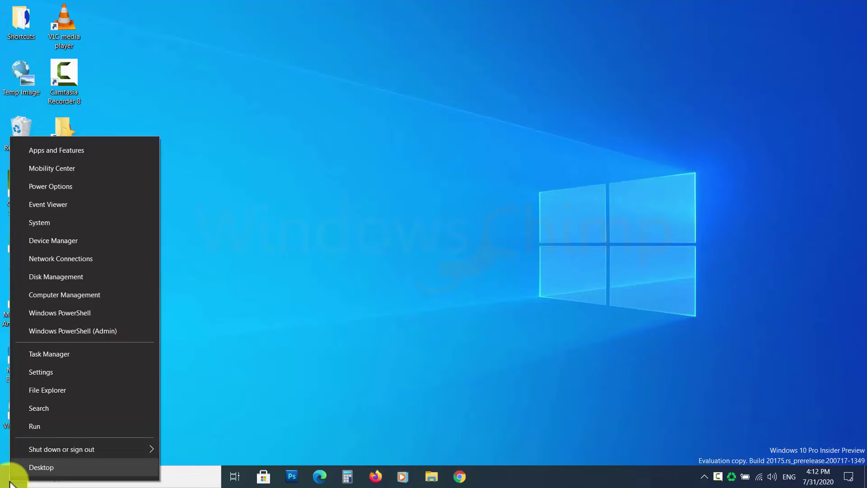
click(120, 331)
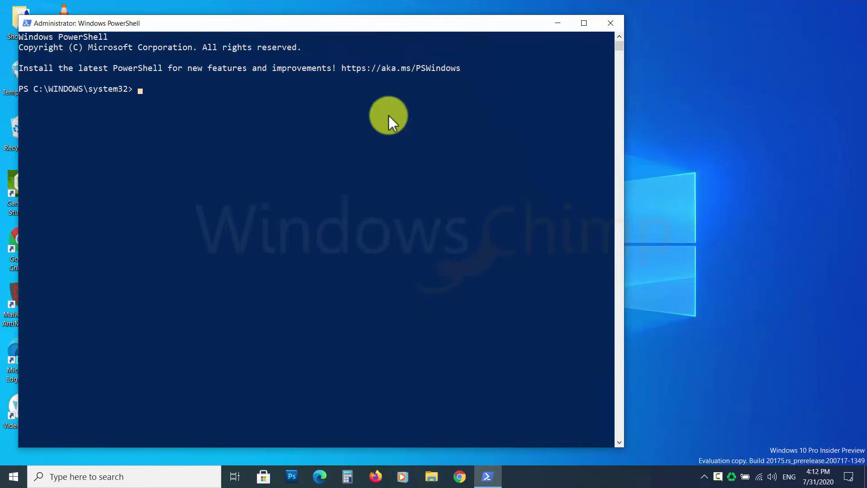
drag(356, 26, 493, 23)
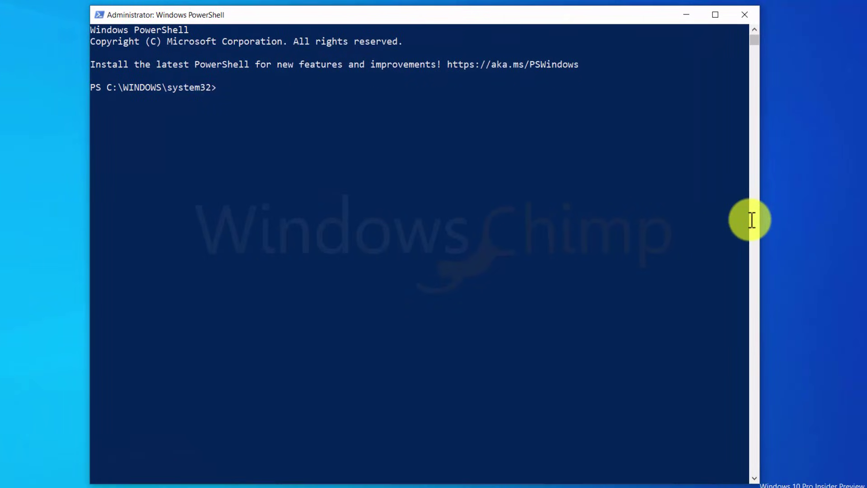
Step: Run the pasted Get-AppxPackage -AllUsers | Foreach Add-AppxPackage AppXManifest.xml loop
right_click(757, 209)
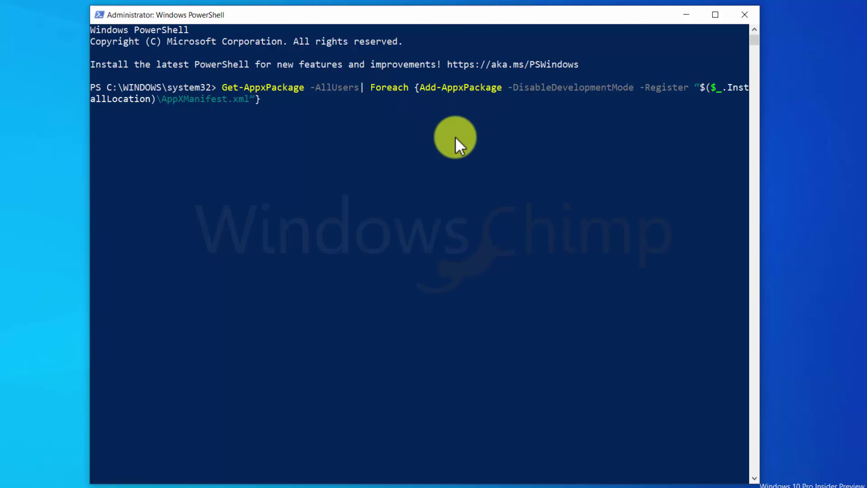
key(Return)
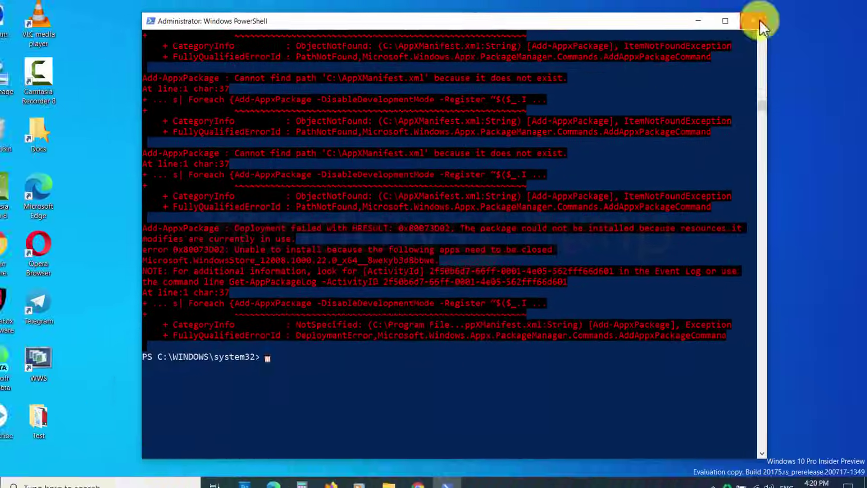
Step: Close PowerShell, restart from Start > Power, and open Microsoft Store
click(747, 16)
click(13, 476)
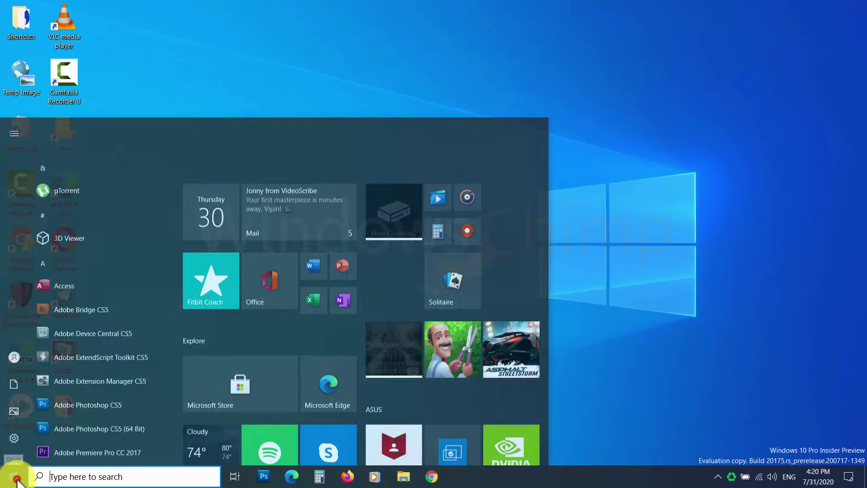
click(14, 453)
click(47, 424)
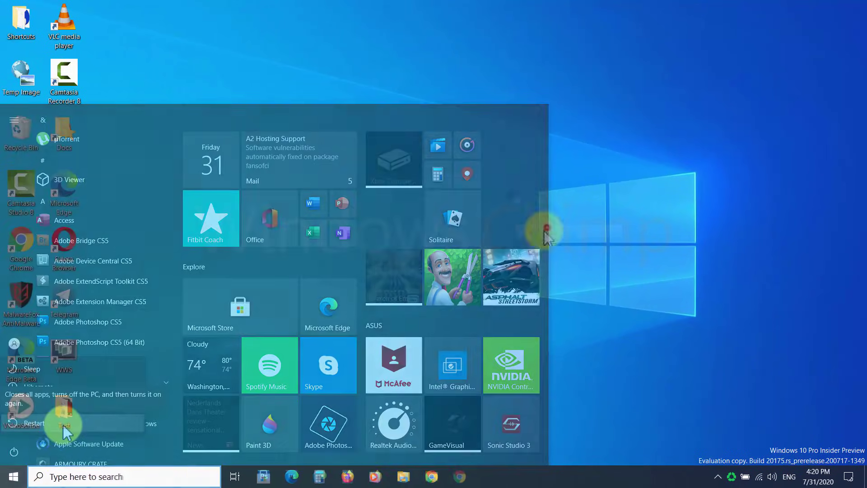
click(264, 476)
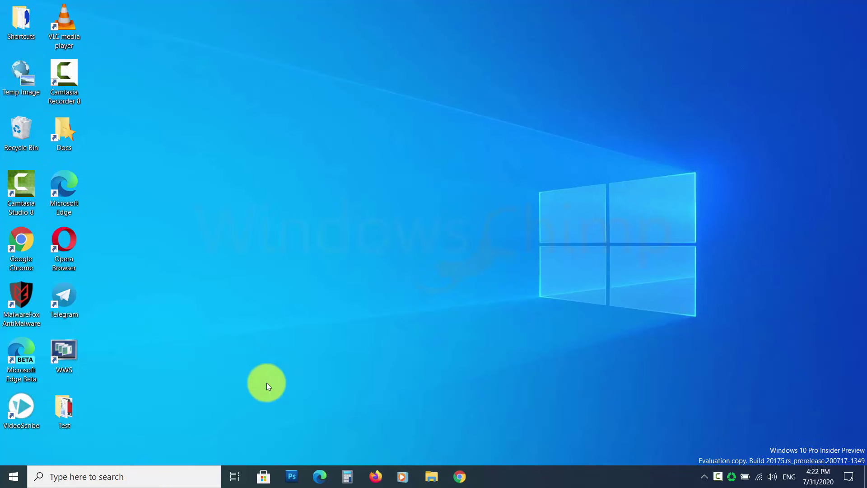
Step: Run Windows Store Apps from Troubleshoot's Additional troubleshooters and continue past its reset advice
click(65, 476)
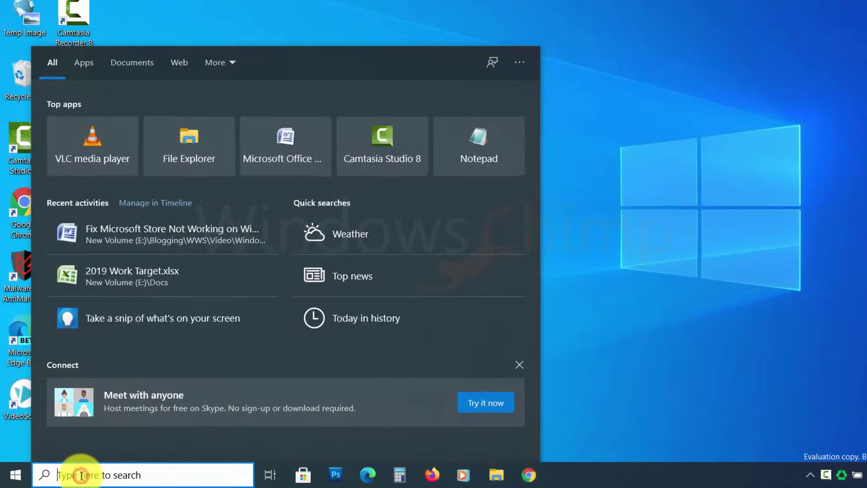
text(troubles)
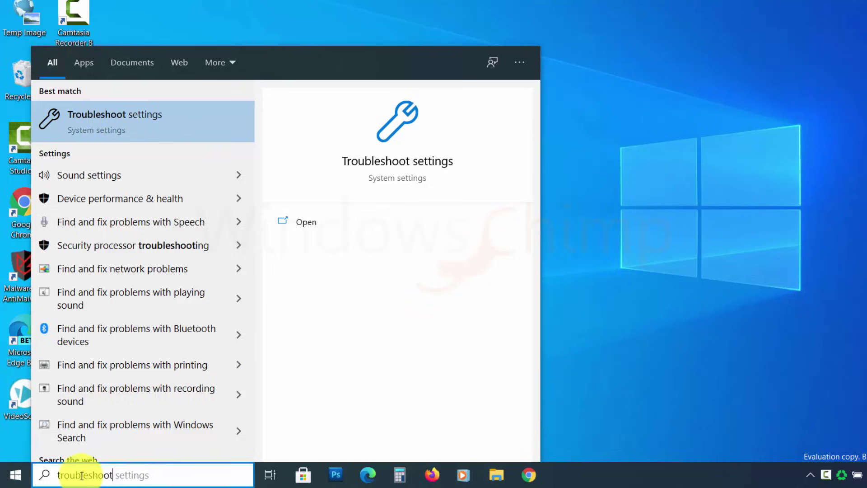
text(hoot)
click(121, 122)
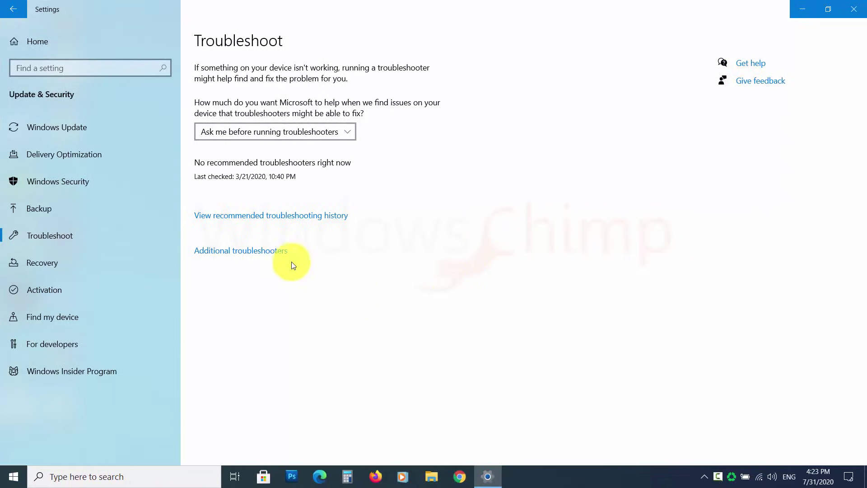
click(240, 250)
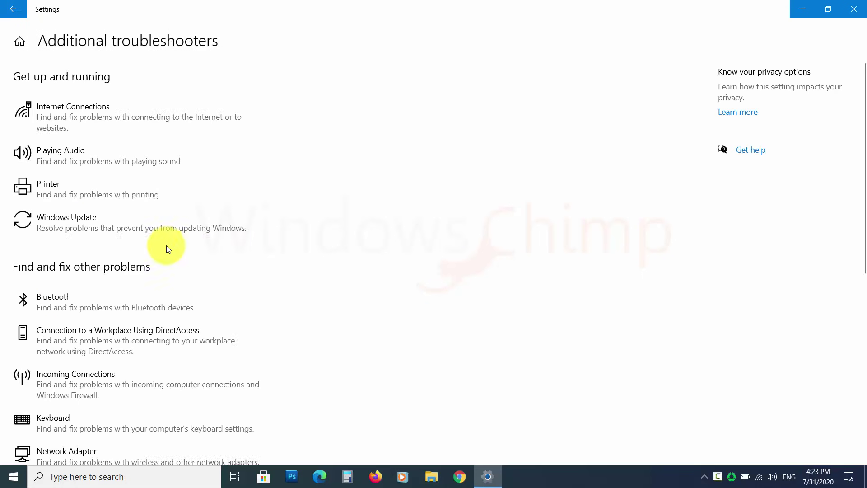
scroll(179, 291, down, 5)
scroll(164, 301, down, 5)
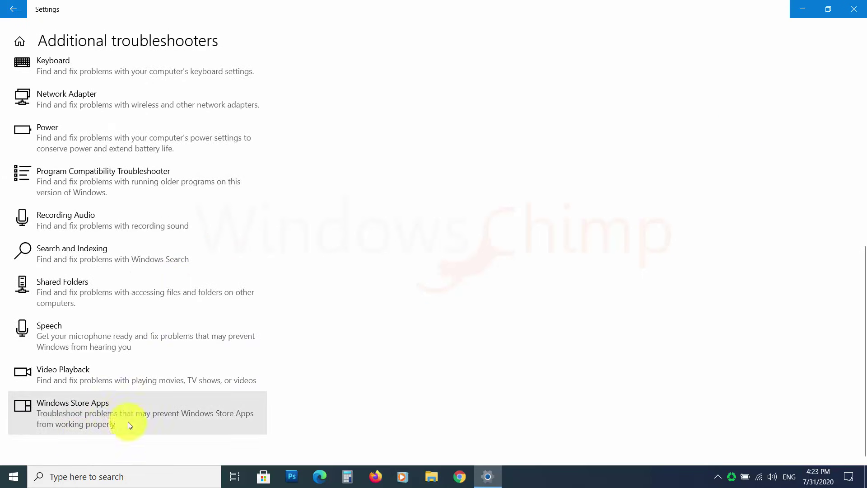
click(147, 412)
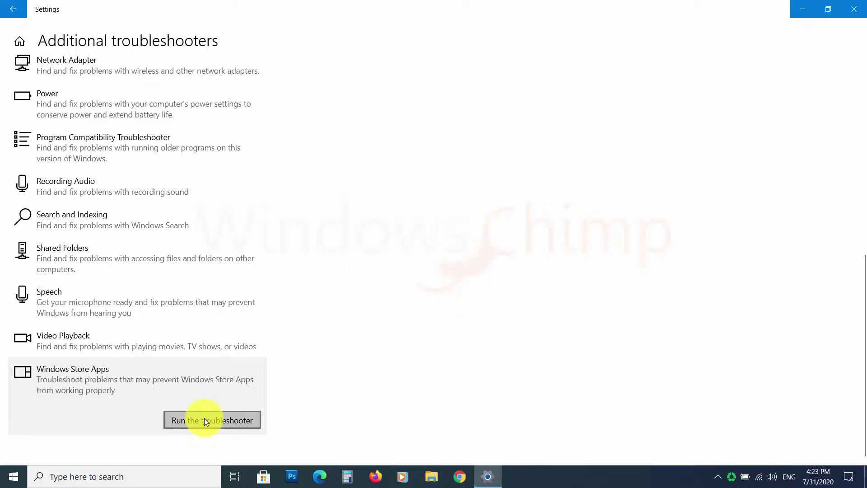
click(232, 420)
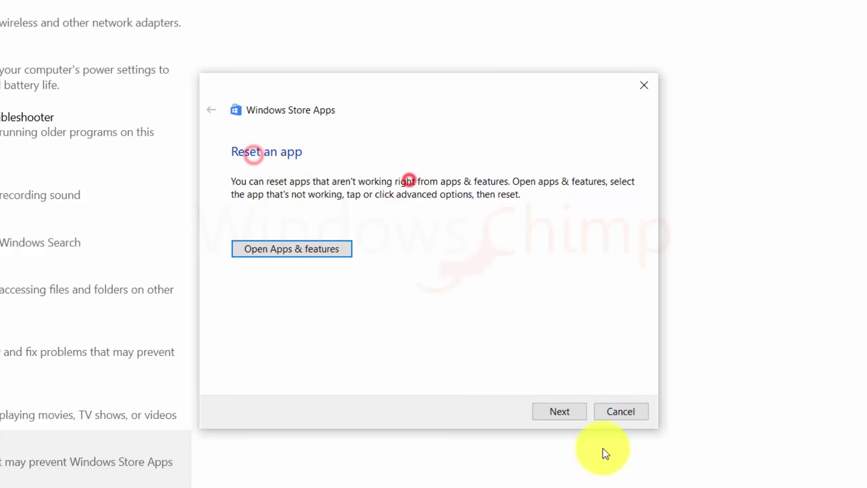
click(560, 411)
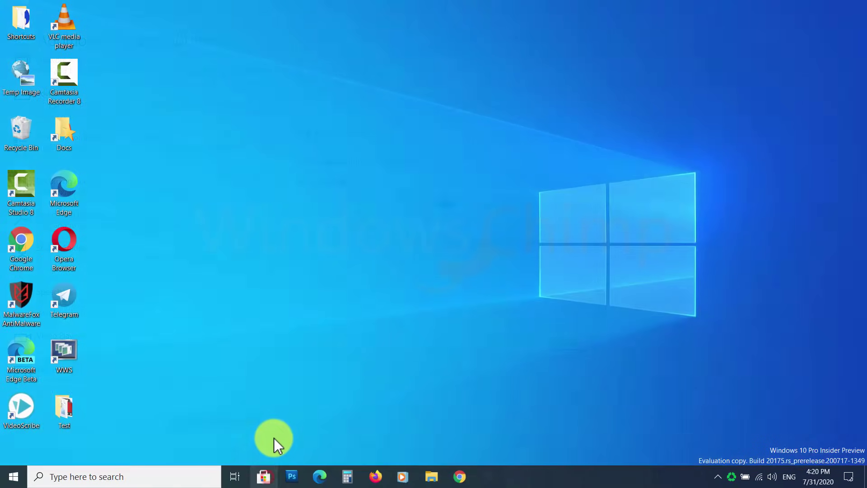